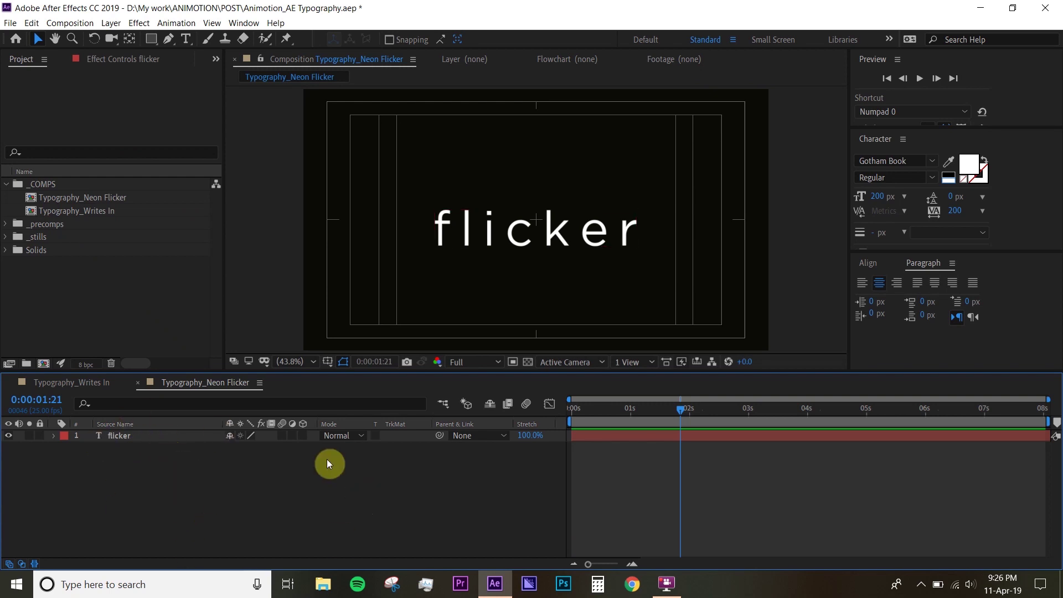
Step: Create a new dark blue solid layer from the timeline's New > Solid menu
right_click(206, 481)
click(182, 488)
right_click(194, 477)
mouse_move(183, 291)
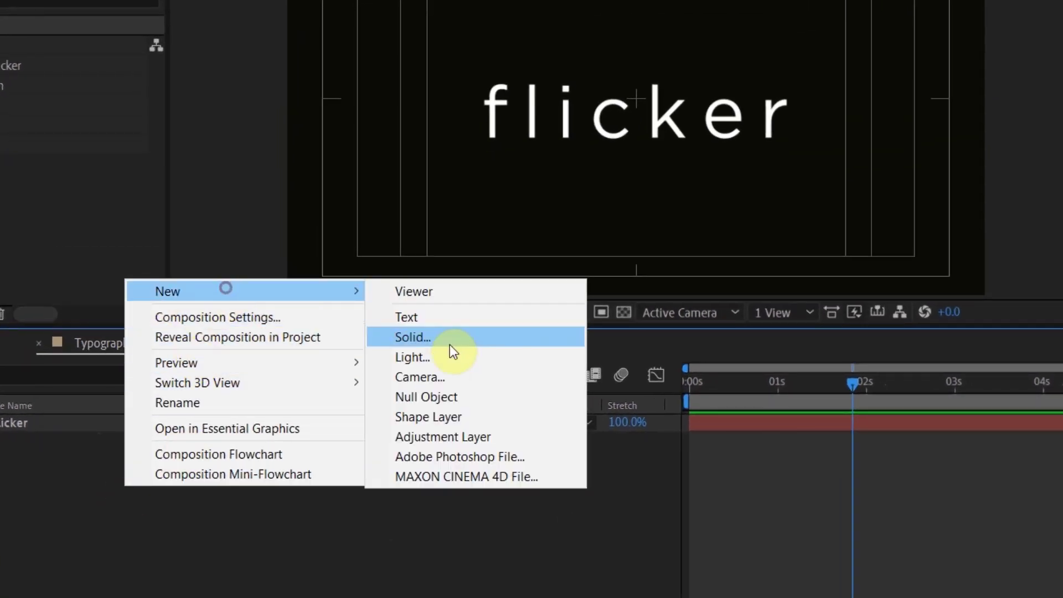
click(461, 339)
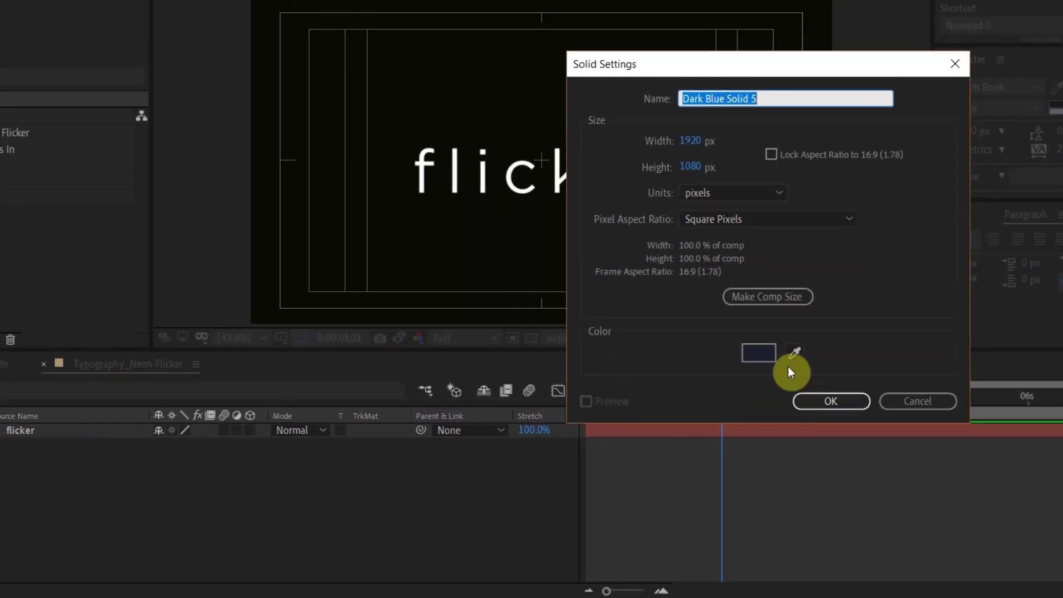
click(841, 403)
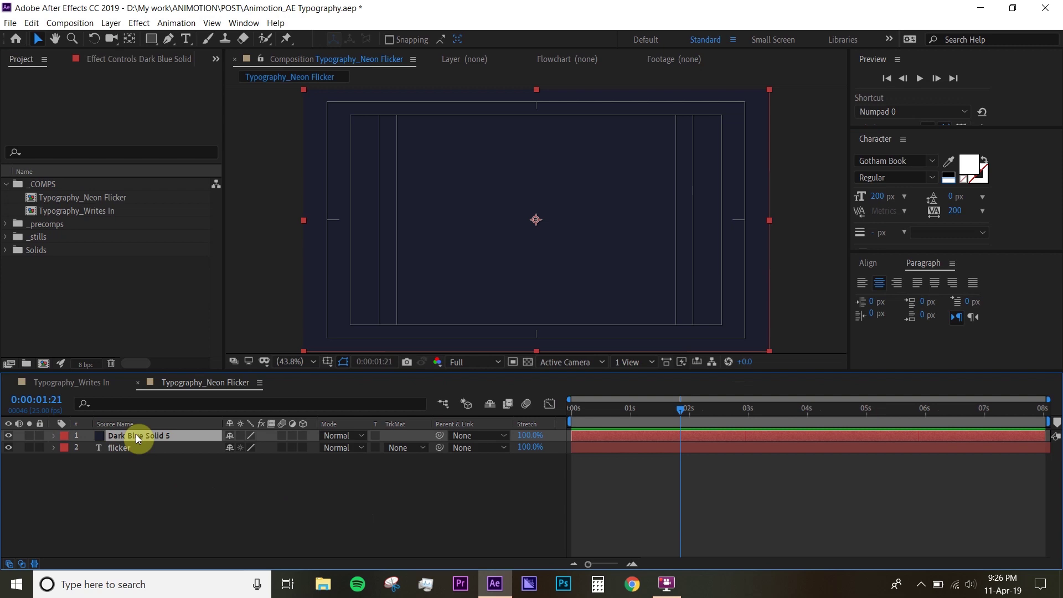
Step: Move the dark blue solid beneath the flicker text layer and lock it
drag(135, 438, 135, 459)
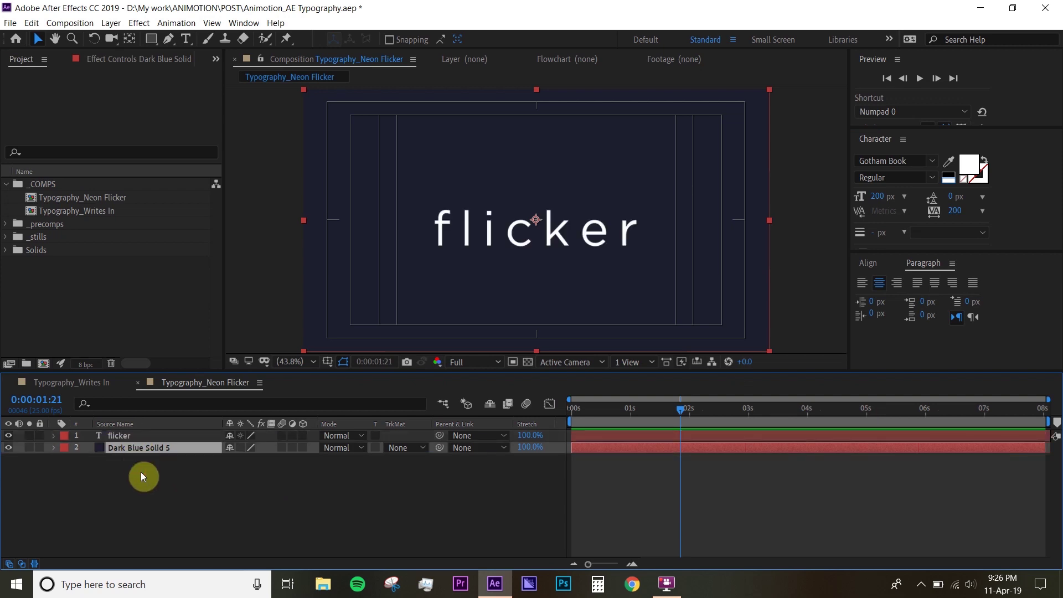
click(41, 447)
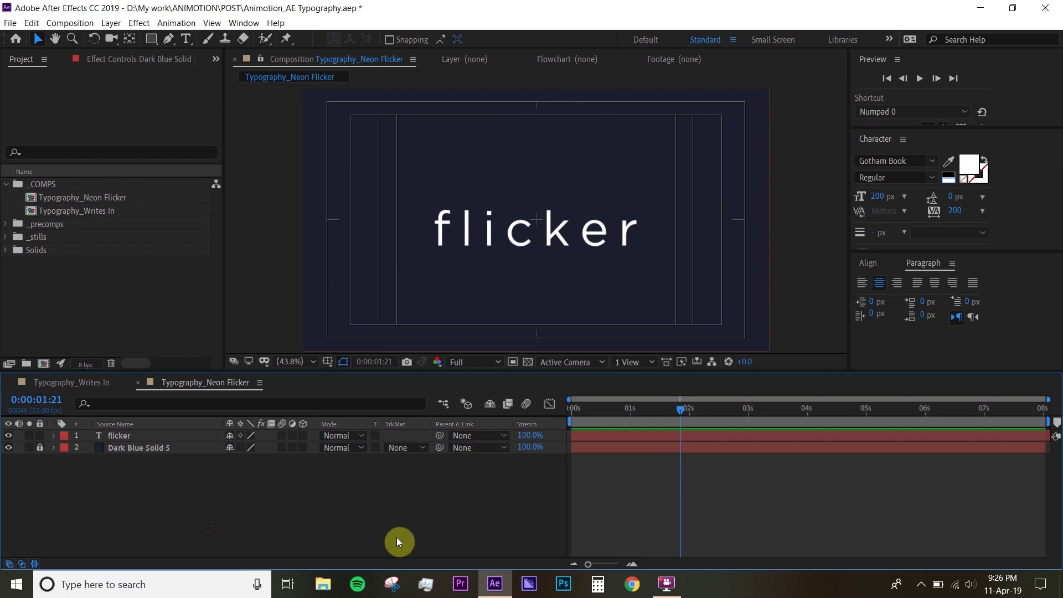
click(95, 436)
Step: Search Effects & Presets for 'glow' and drag Stylize > Glow onto the flicker text layer
click(107, 434)
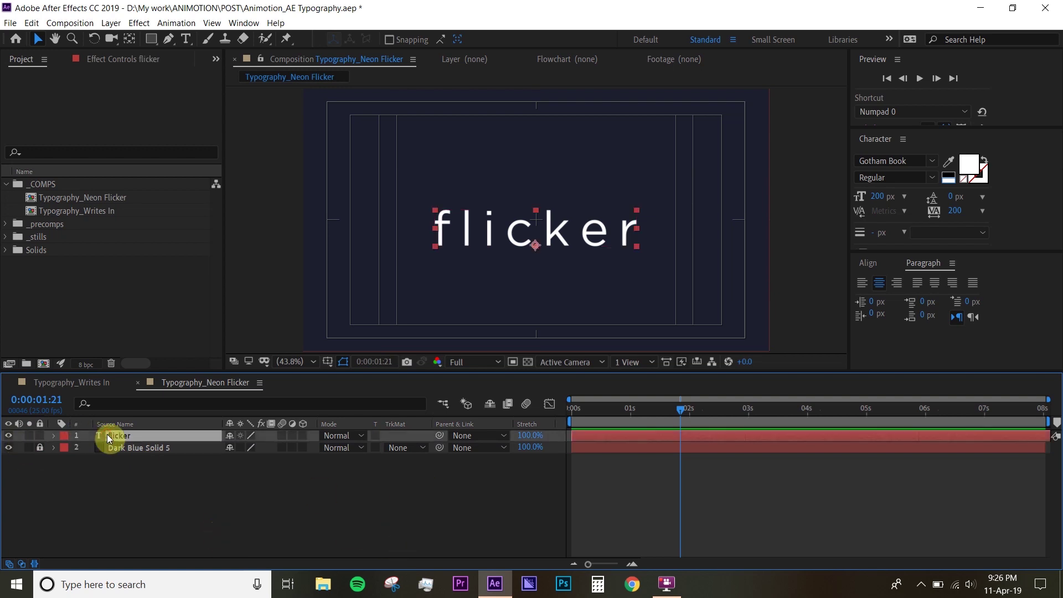
click(131, 64)
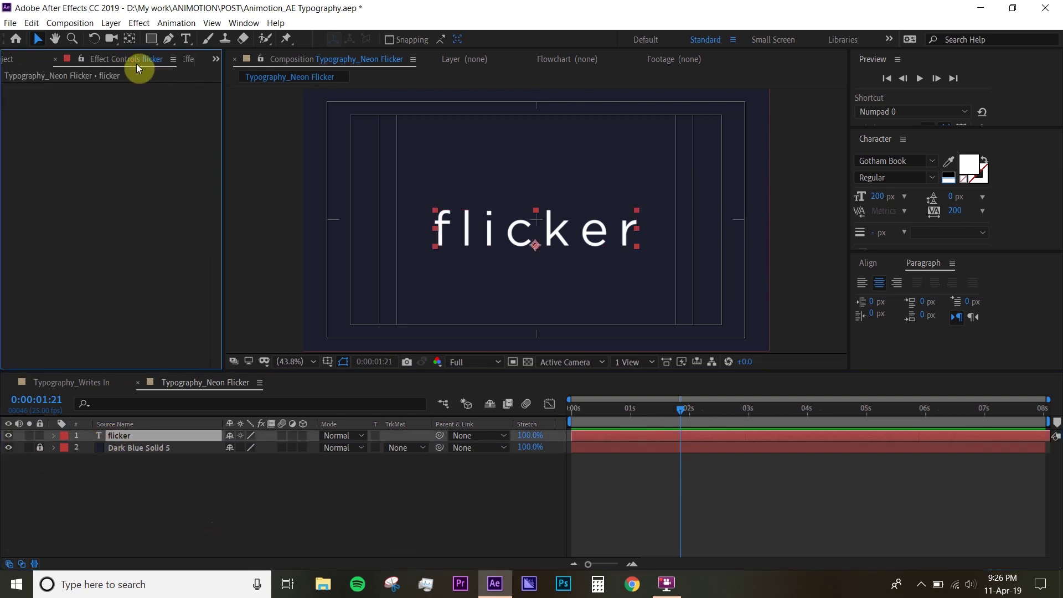
click(191, 62)
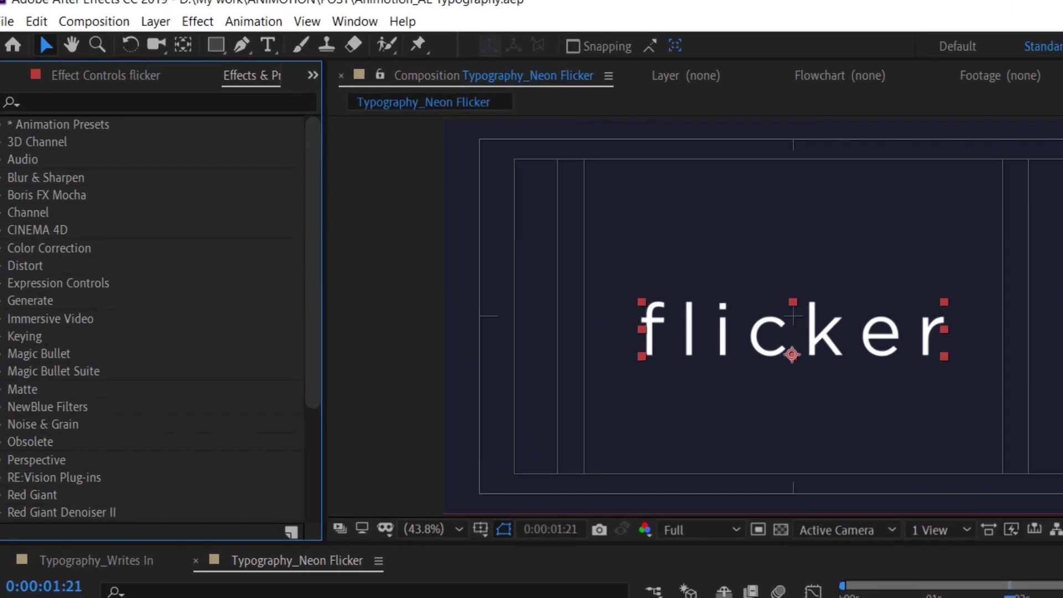
click(248, 75)
click(342, 24)
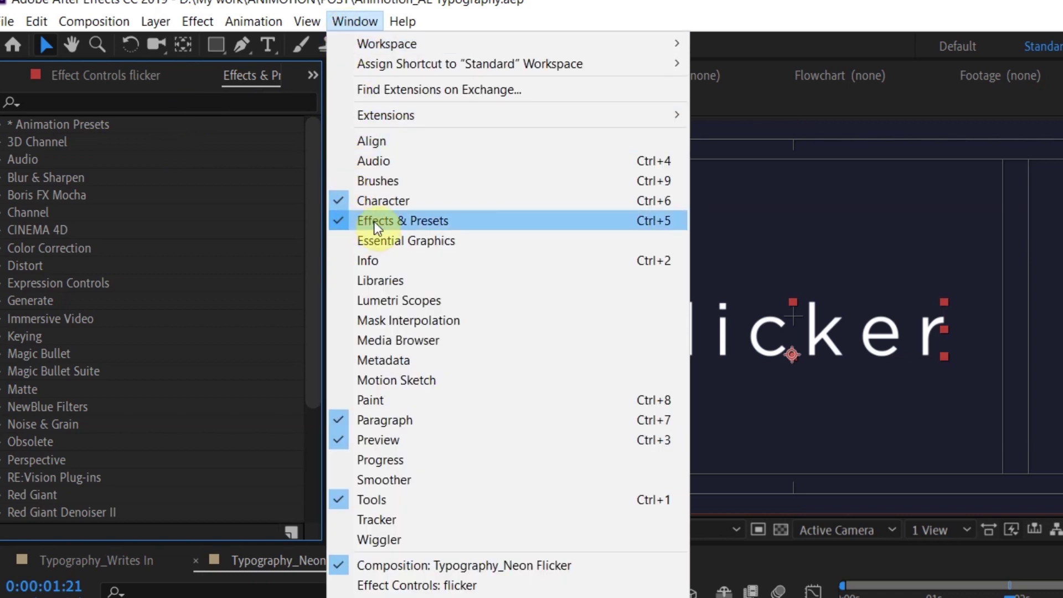
click(54, 101)
text(glow)
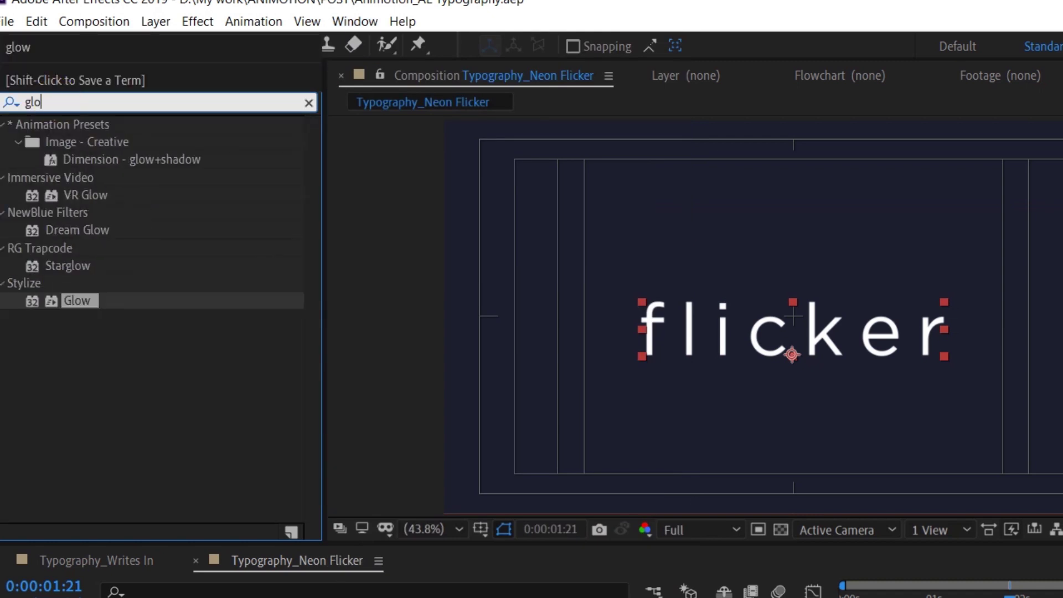
click(80, 302)
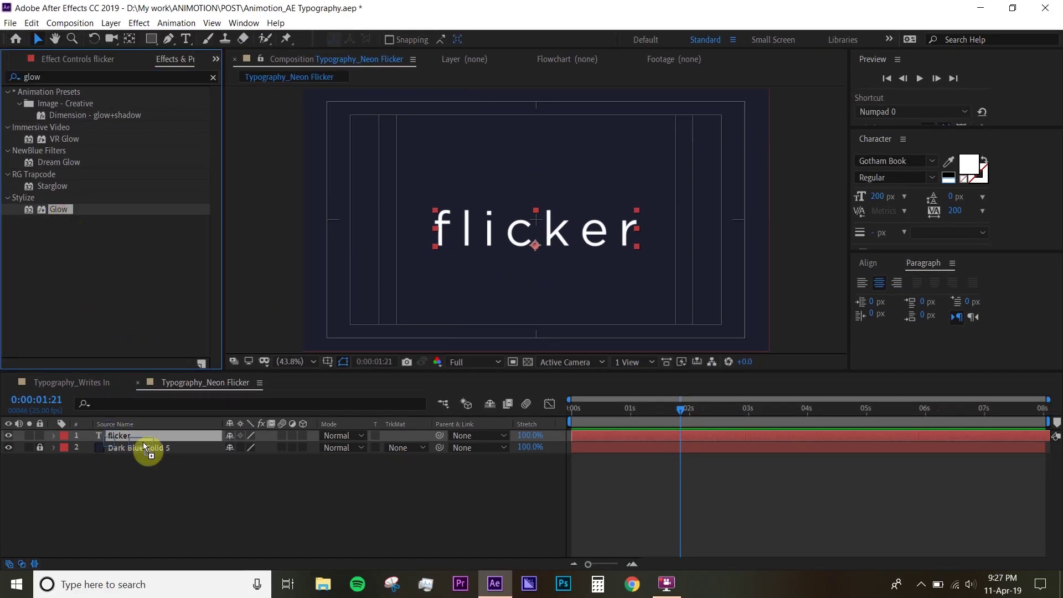
drag(65, 218, 145, 438)
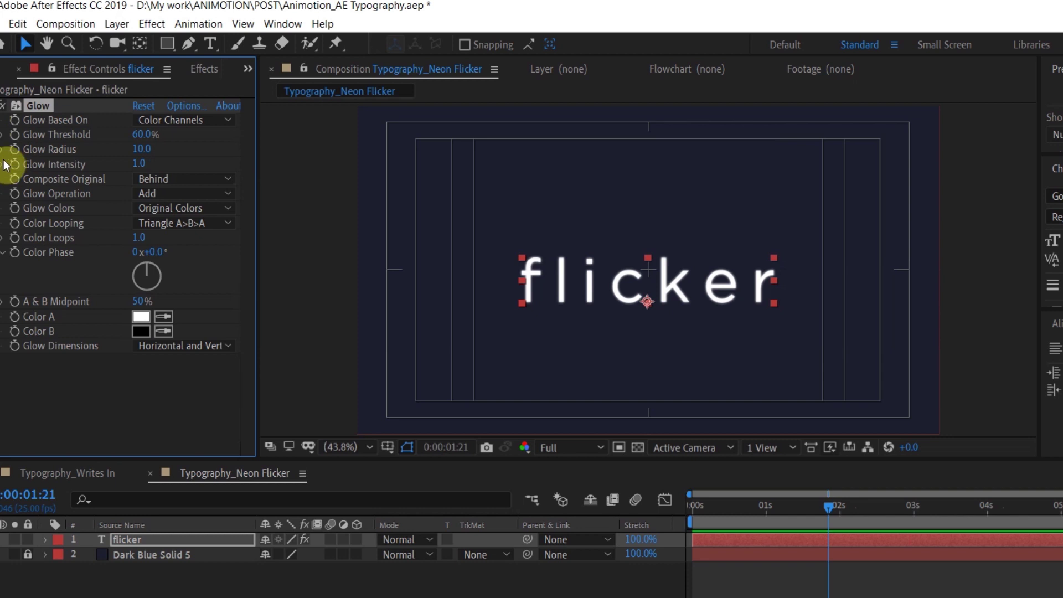
Step: Set the Glow Radius of the flicker text's Glow to 20
drag(170, 143, 8, 160)
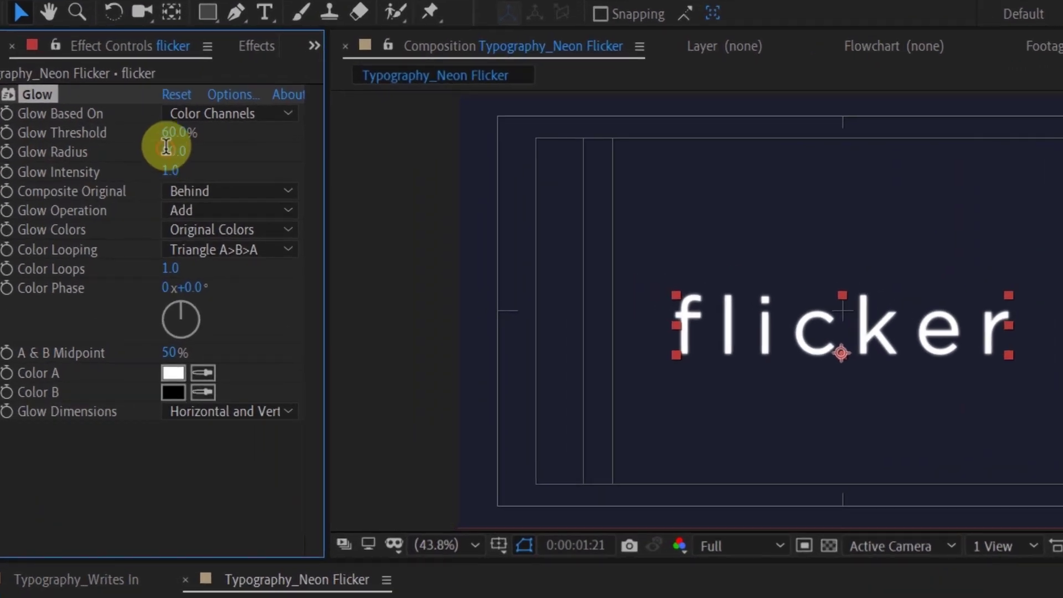
click(136, 149)
text(30)
key(Return)
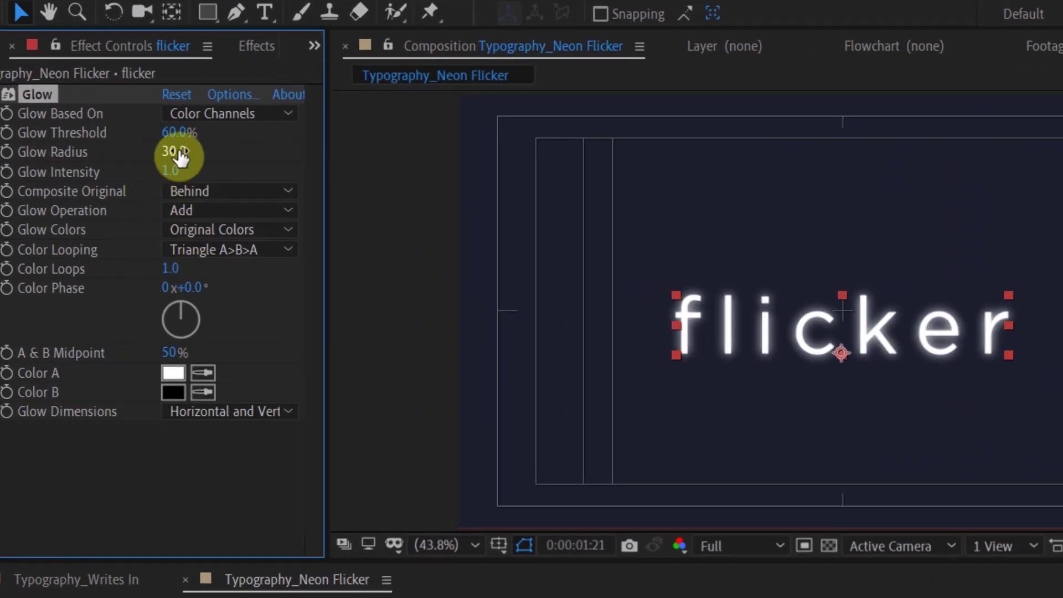
click(175, 152)
text(20)
key(Return)
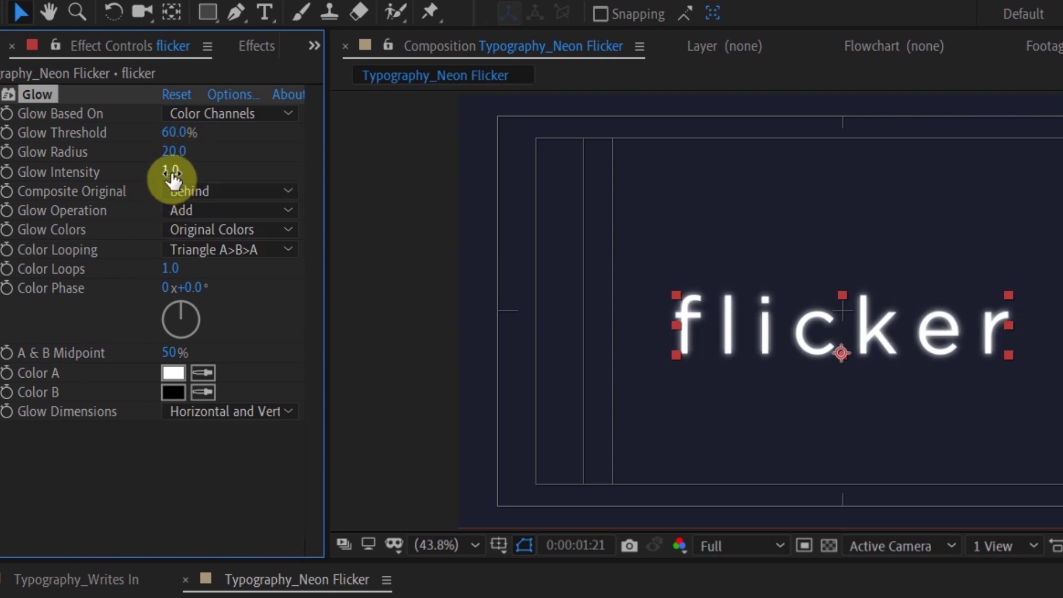
Step: Set the Glow Intensity back to 1
click(172, 175)
text(5)
key(Return)
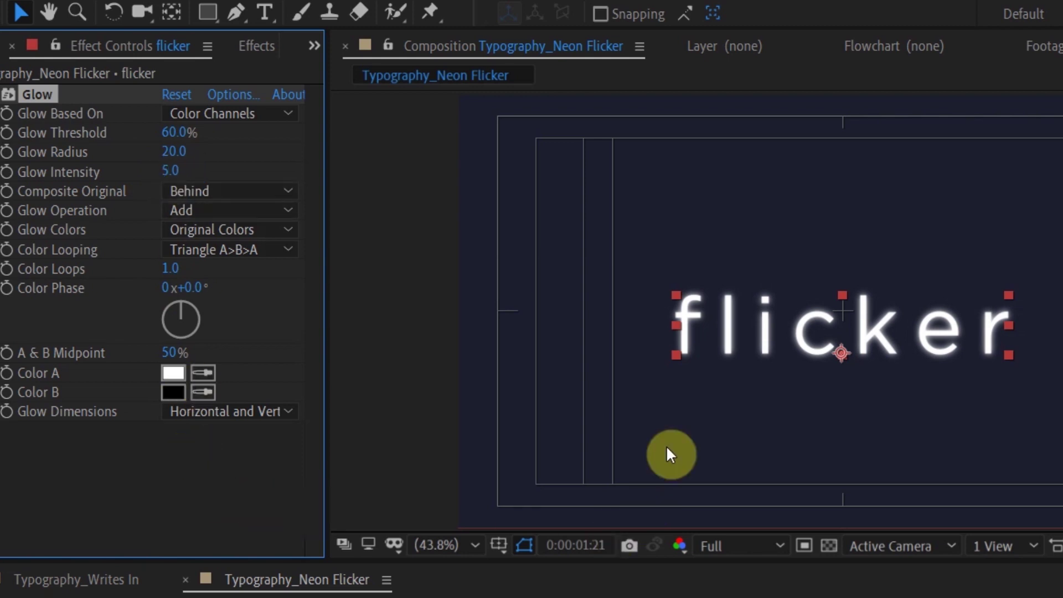
click(170, 171)
text(1)
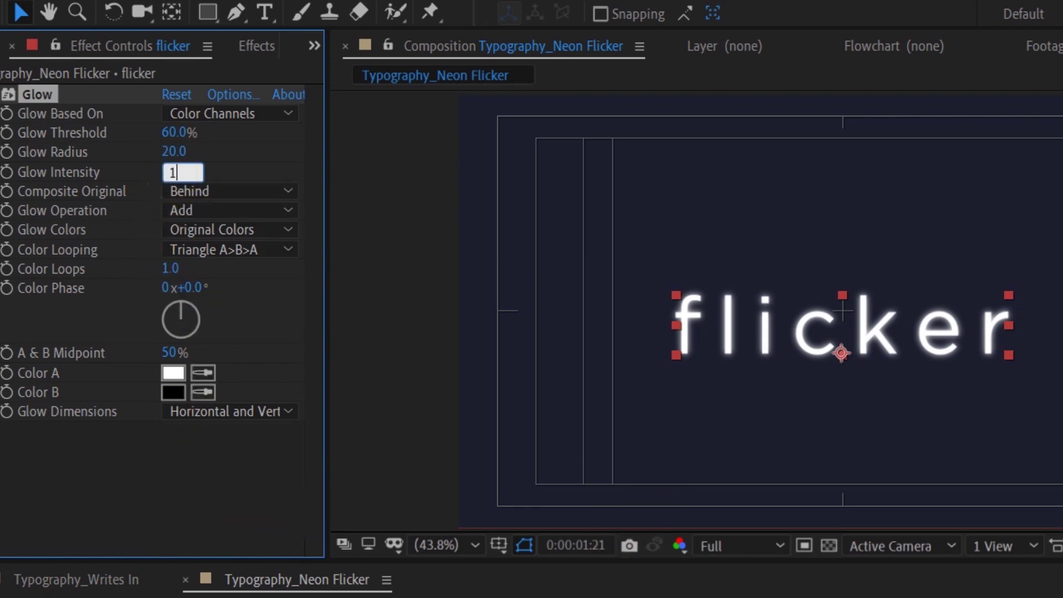
key(Return)
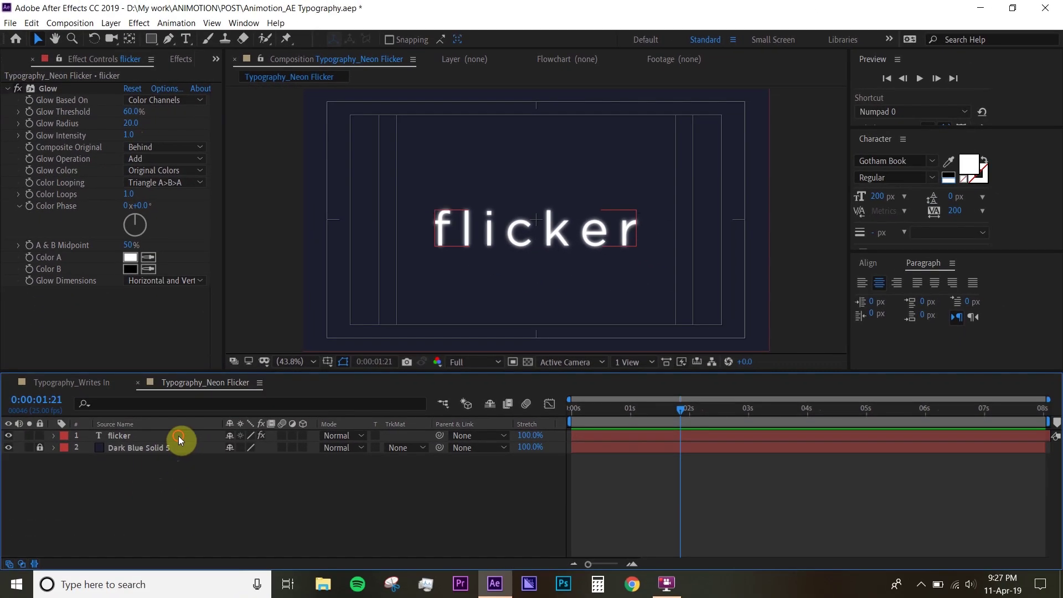
Step: Select the flicker layer and reveal its Opacity property (100%) with T
click(179, 436)
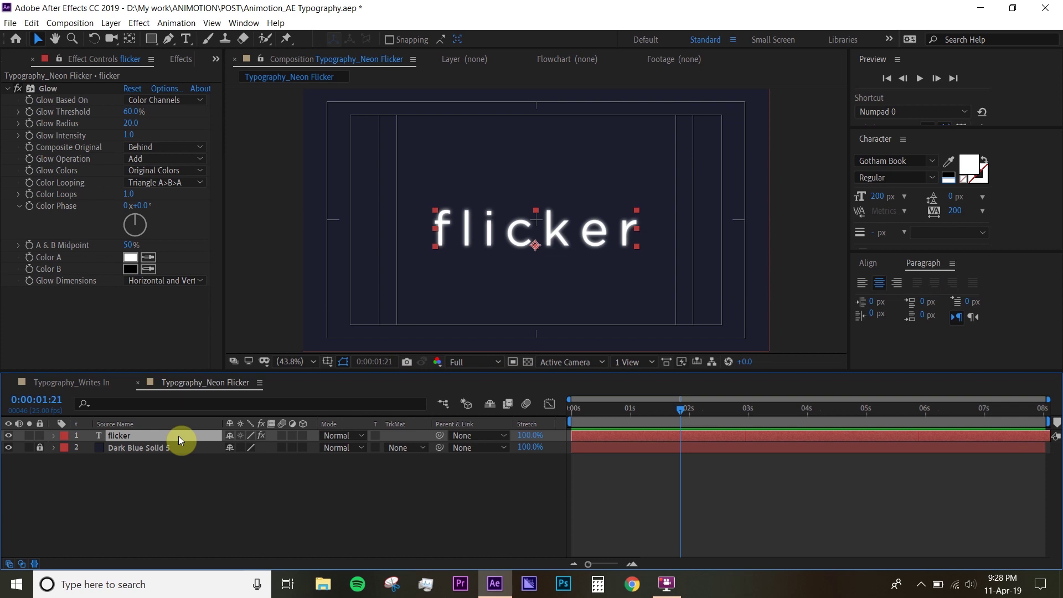
key(t)
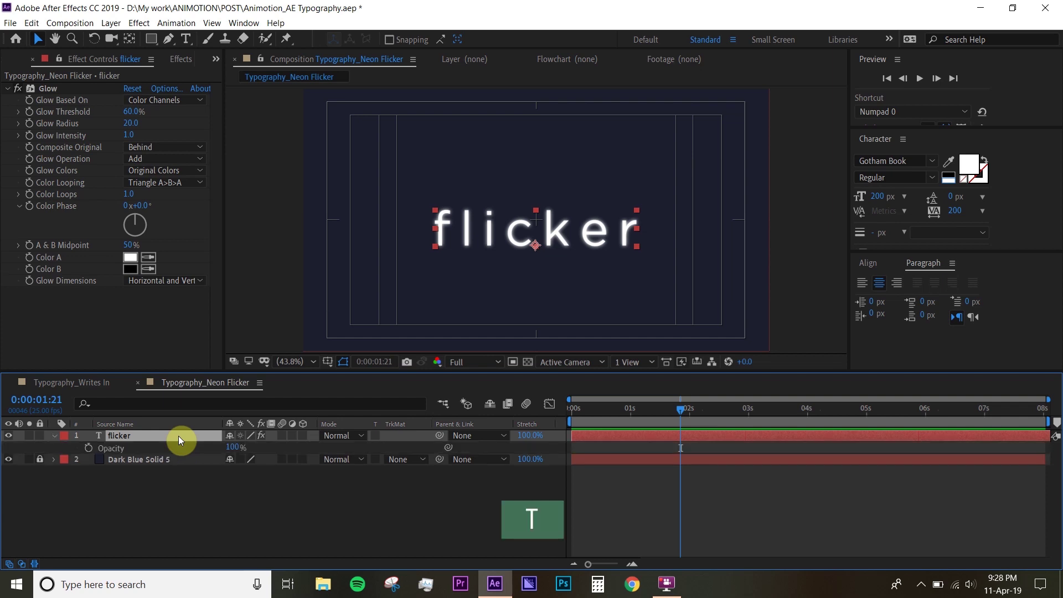
click(76, 463)
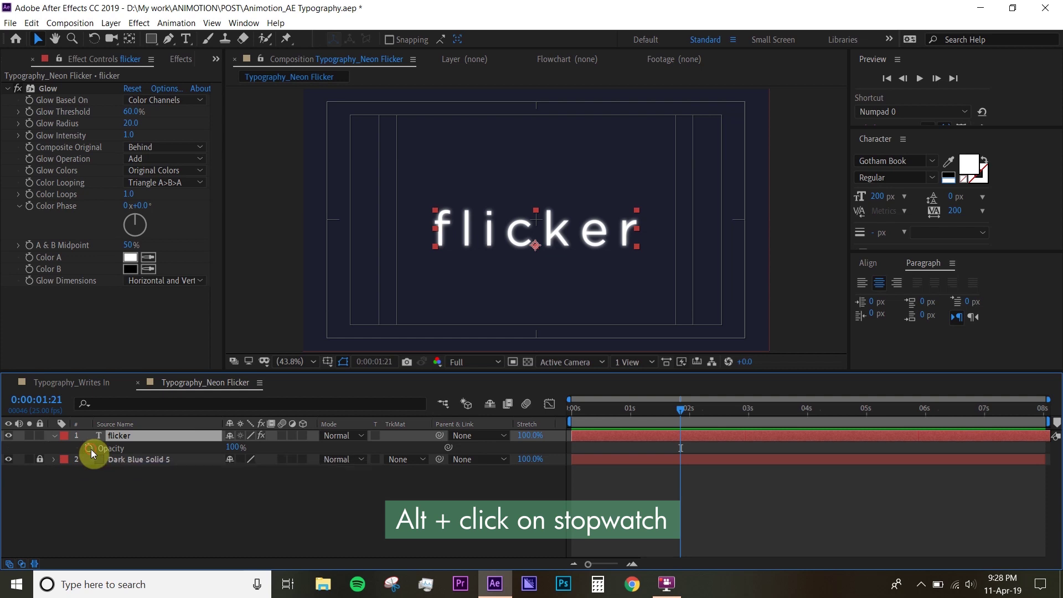
Step: Add the expression wiggle(5,20) to the flicker layer's Opacity and commit it
alt+click(88, 448)
text(wig)
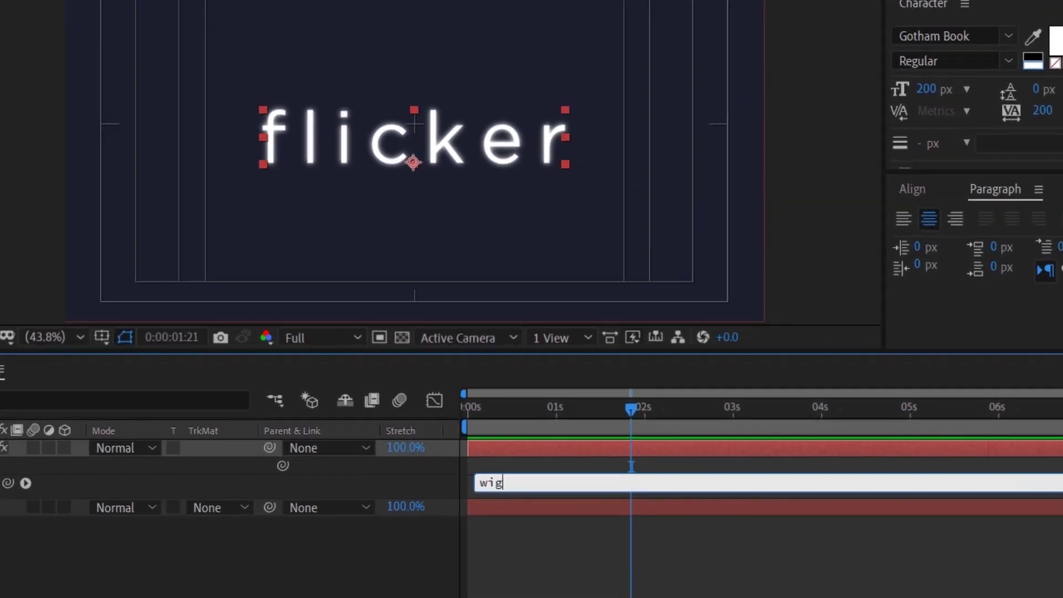
text(gle()
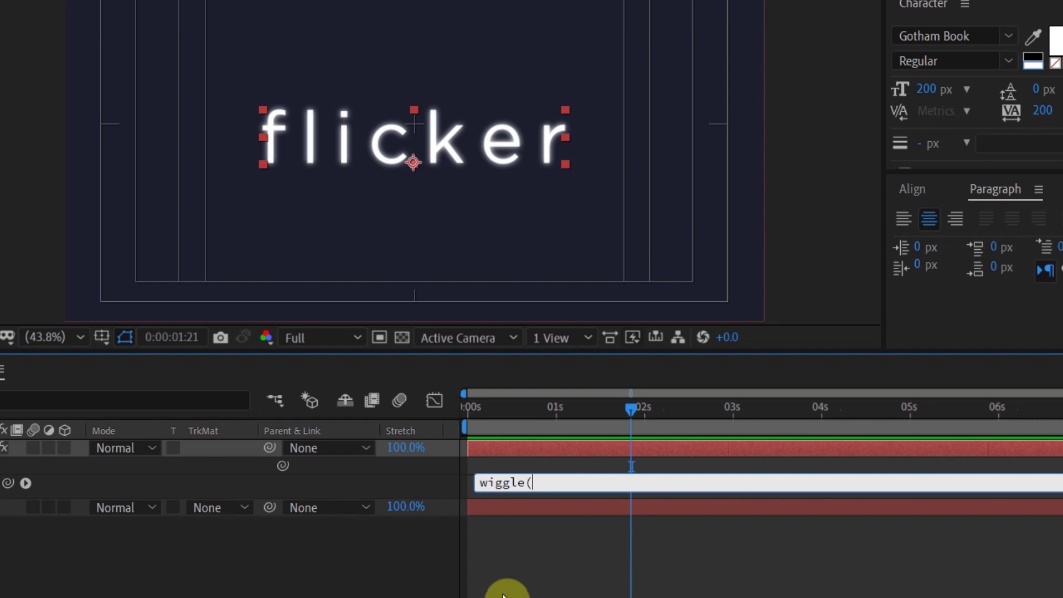
text(5)
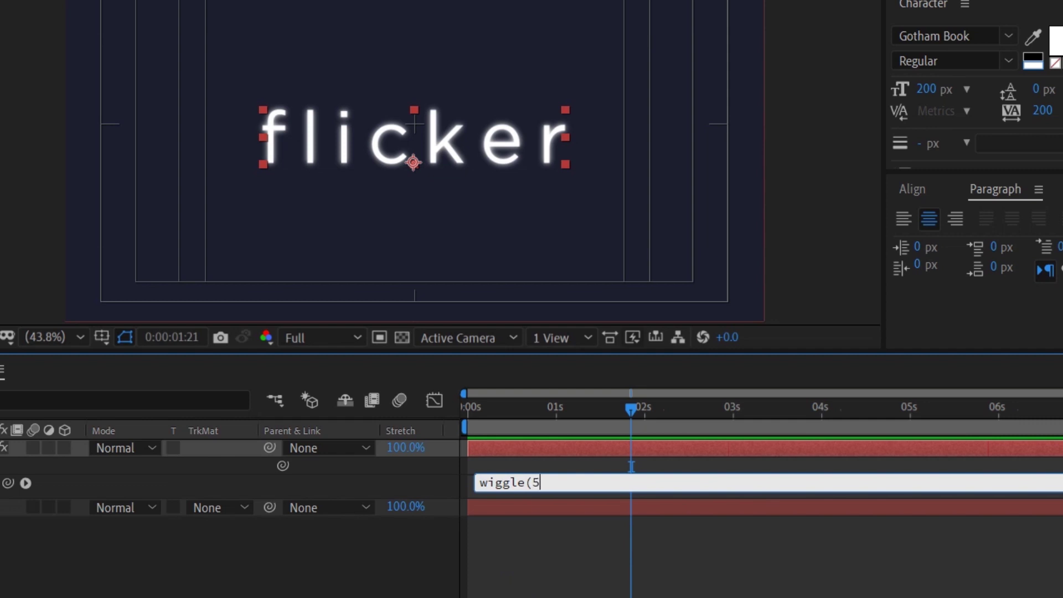
text(,20)
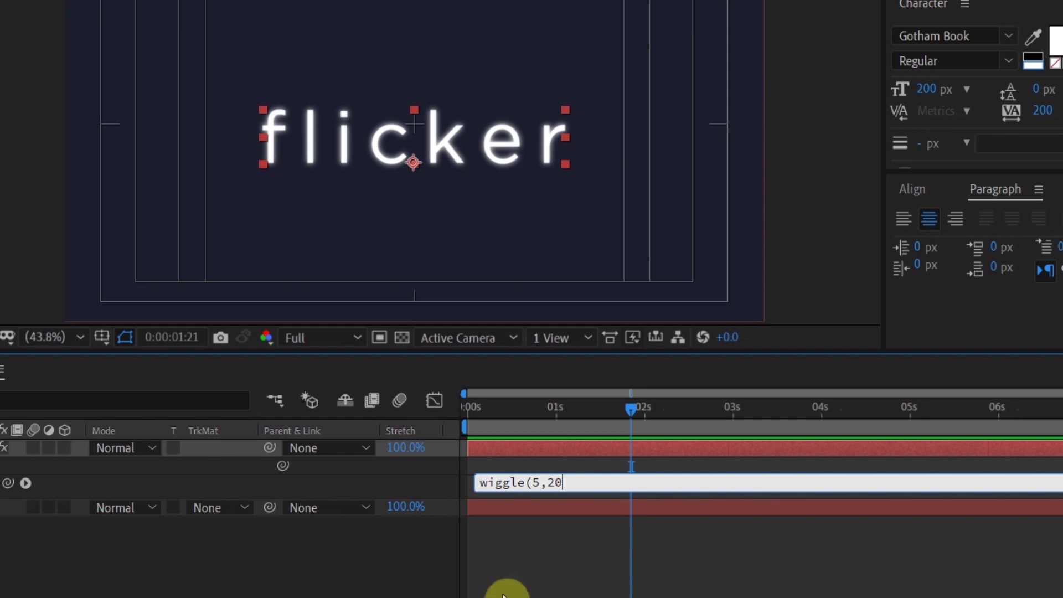
text())
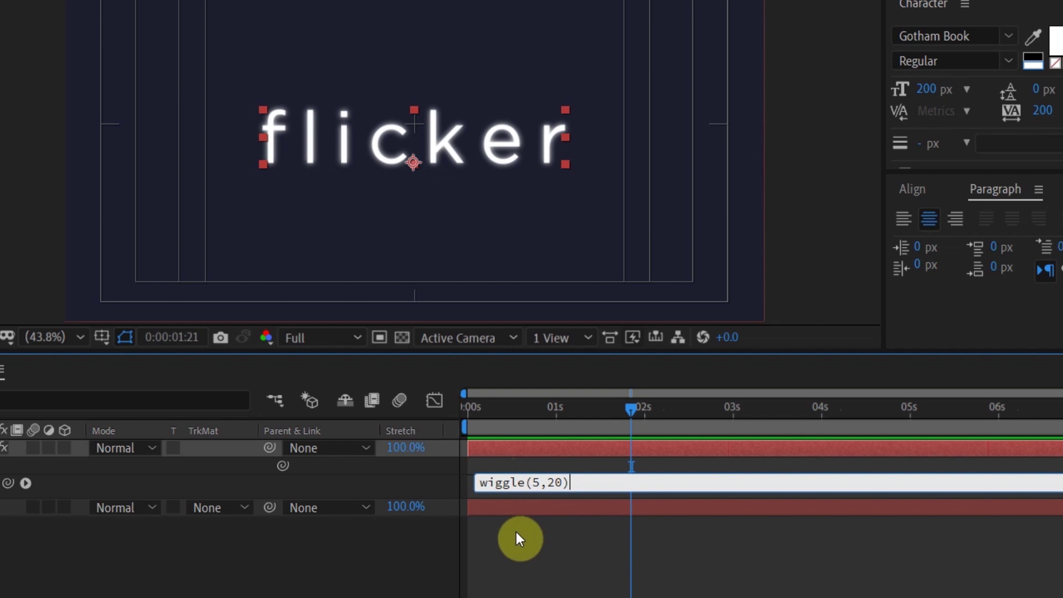
key(Return)
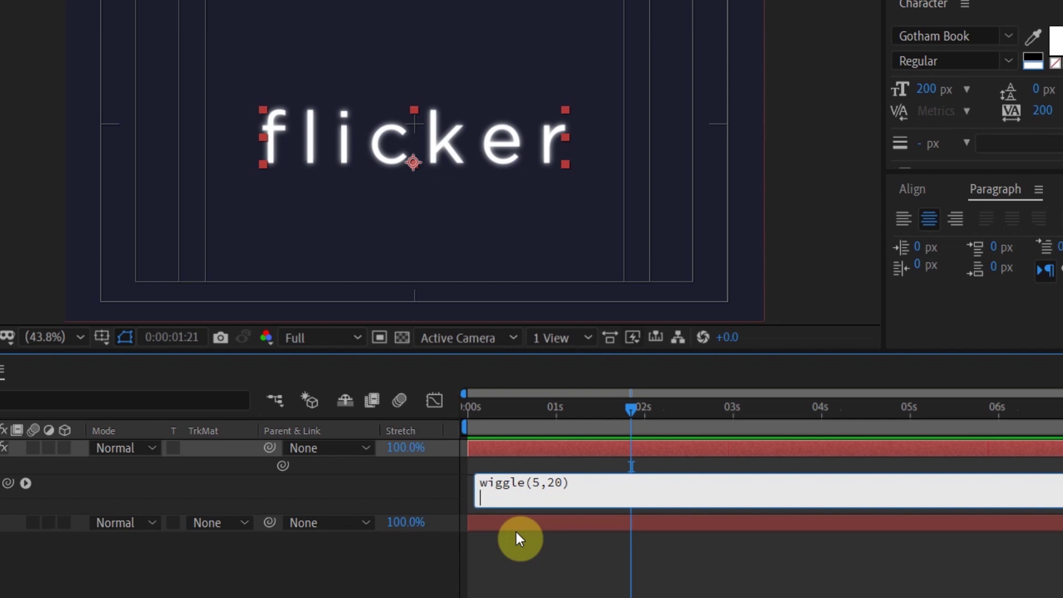
key(BackSpace)
click(515, 531)
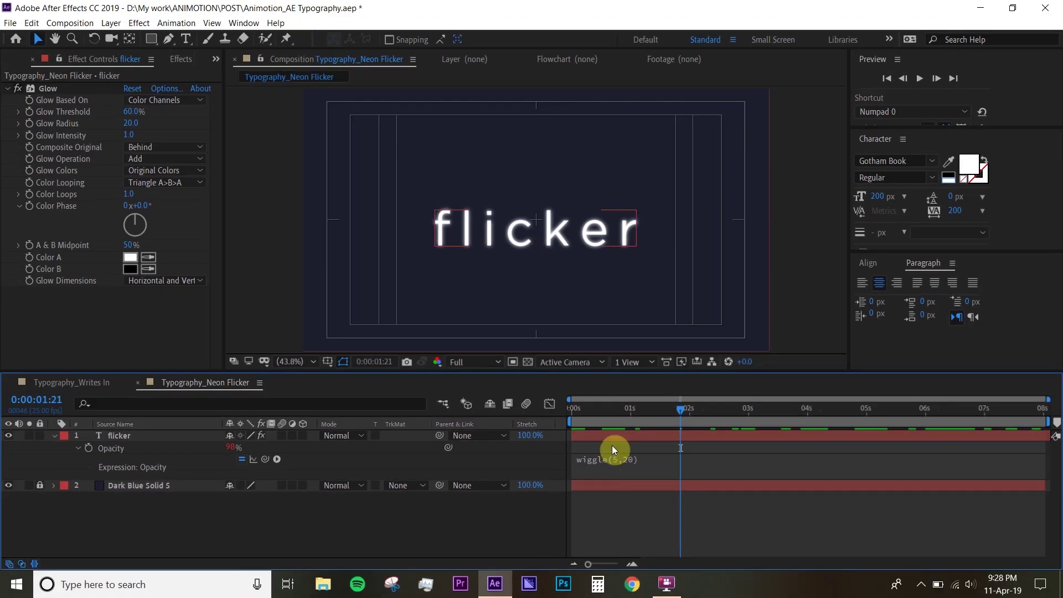
key(space)
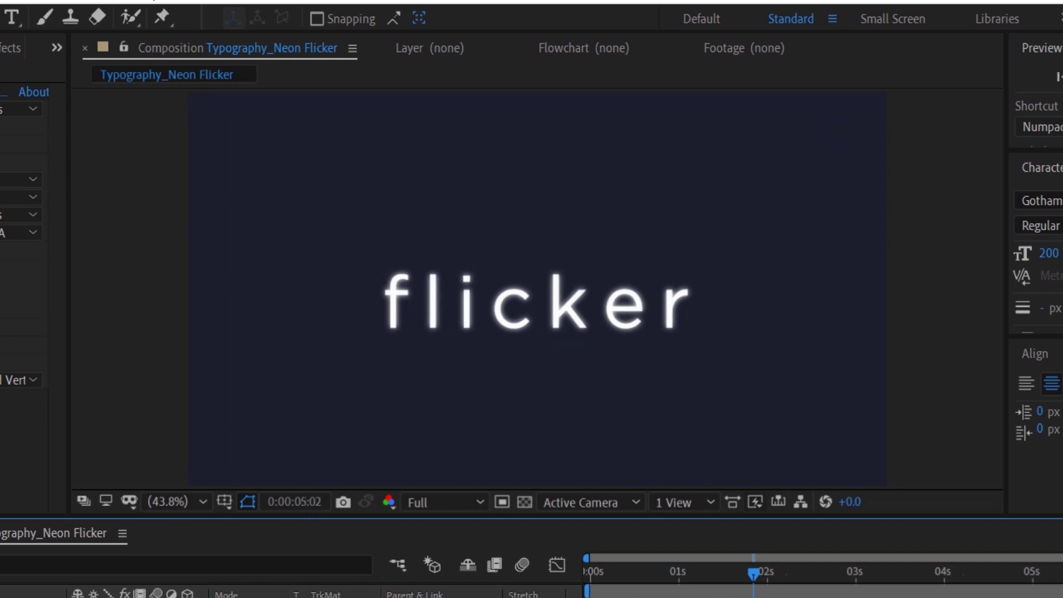
key(period)
key(period)
key(period)
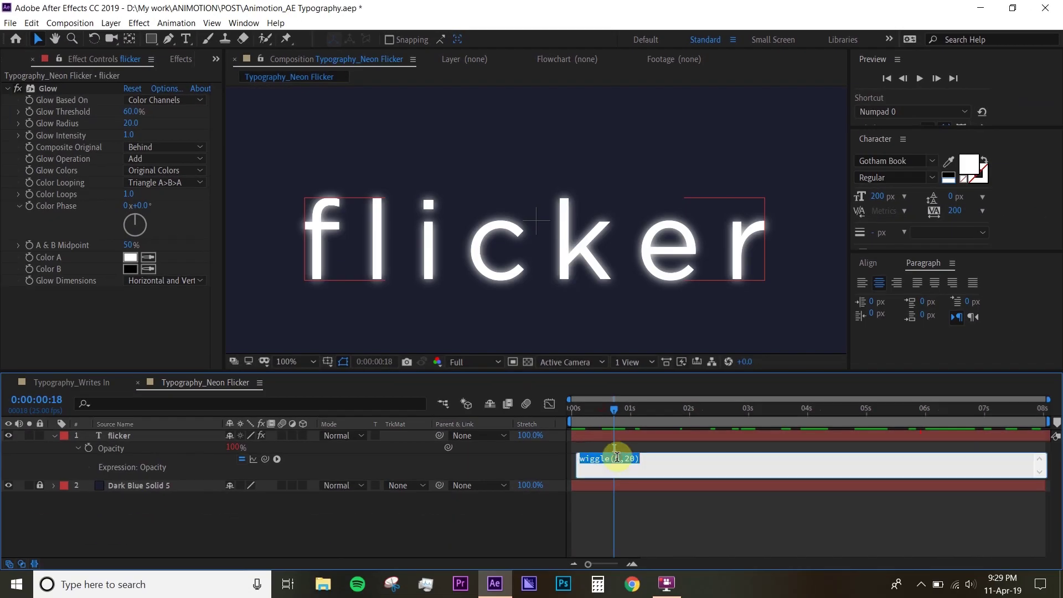
click(620, 458)
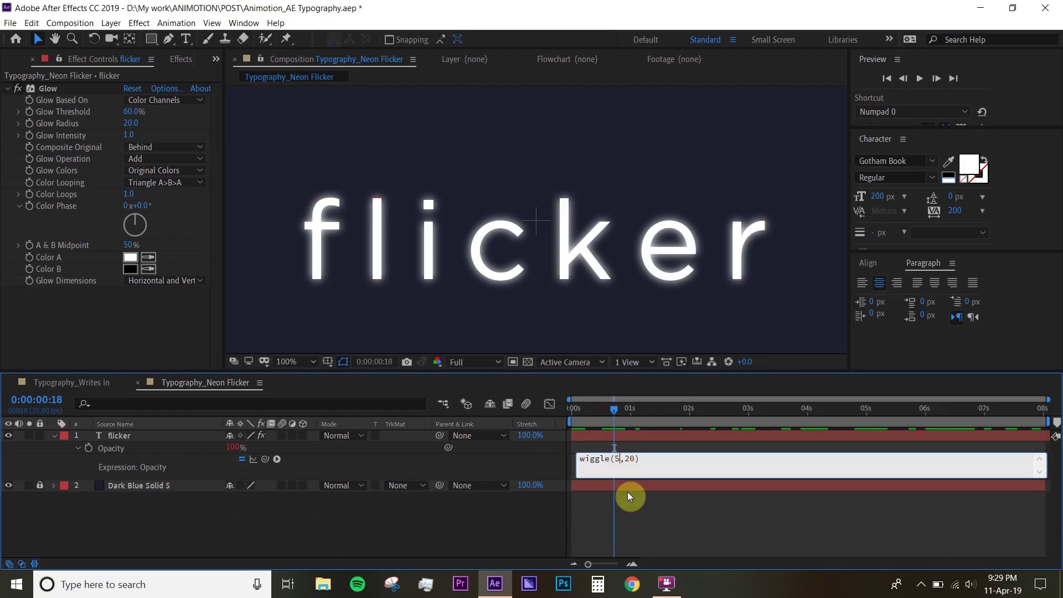
Step: Change the Opacity expression values to read wiggle(50,100)
key(BackSpace)
text(50)
key(BackSpace)
key(BackSpace)
text(100)
click(633, 523)
Step: Preview the stronger flicker, fit the view, and collapse the flicker layer
key(space)
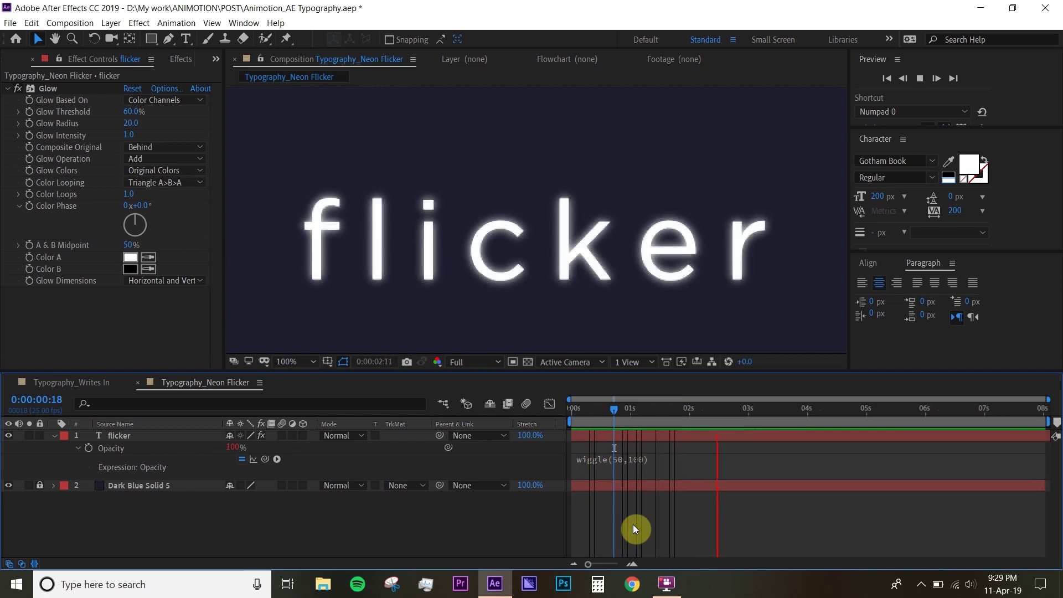
key(space)
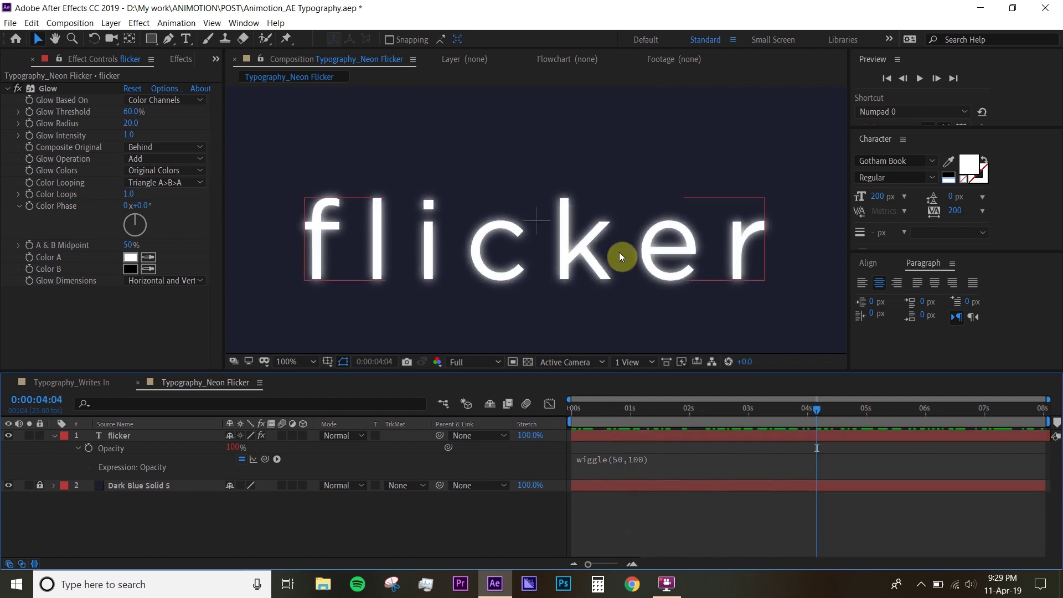
key(comma)
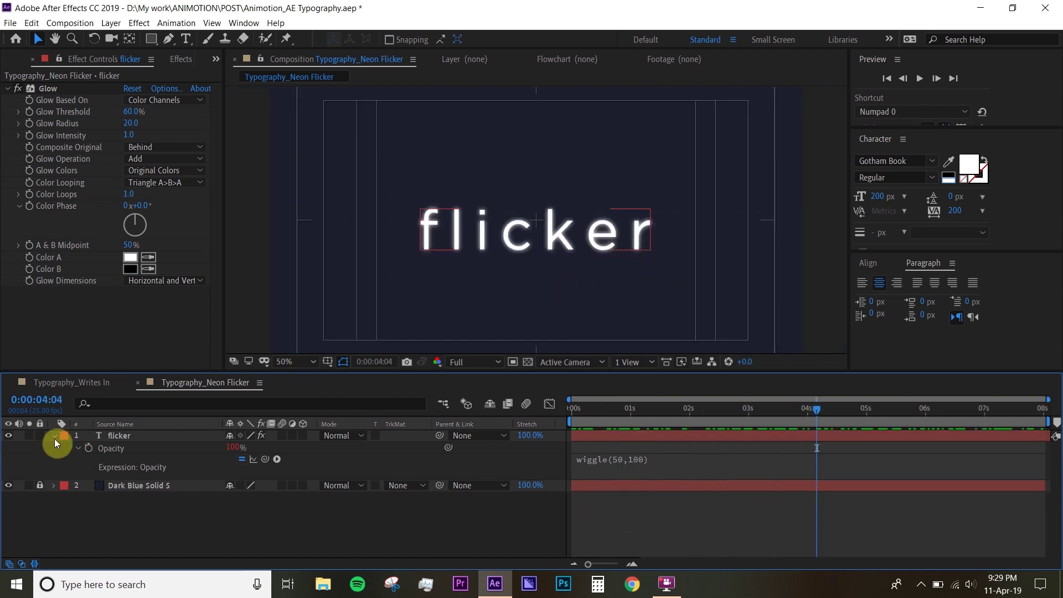
click(54, 436)
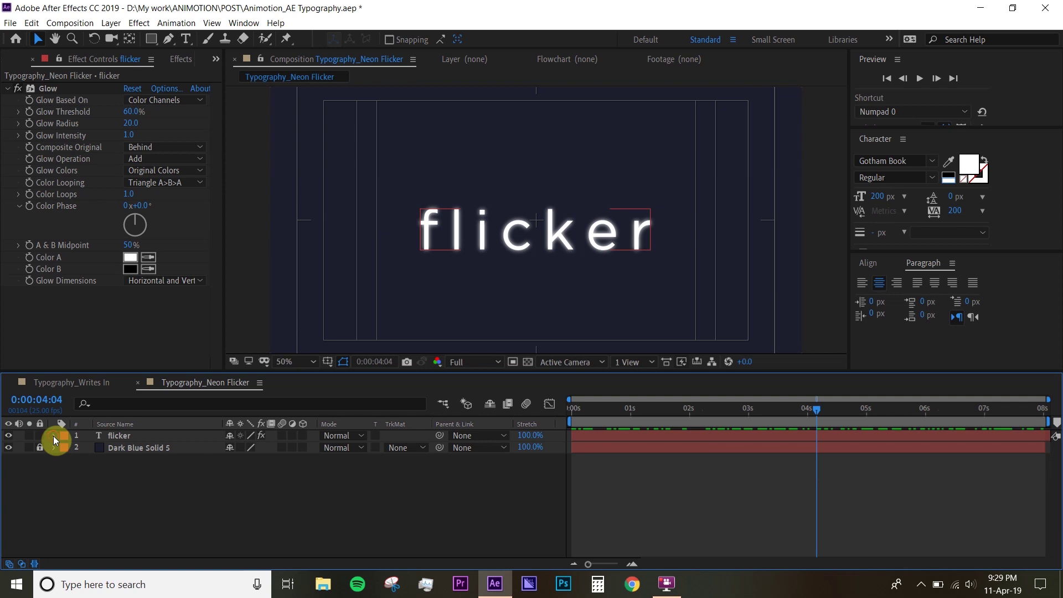
Step: Add an Animate > Opacity text animator to the flicker layer and drag its Opacity to 0%
click(53, 436)
click(367, 389)
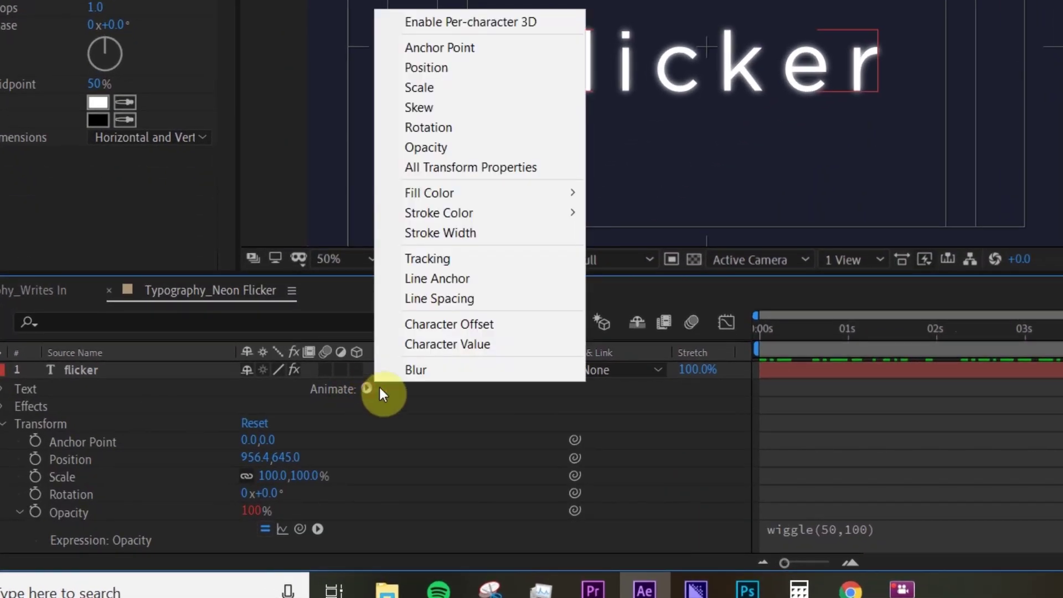
click(424, 154)
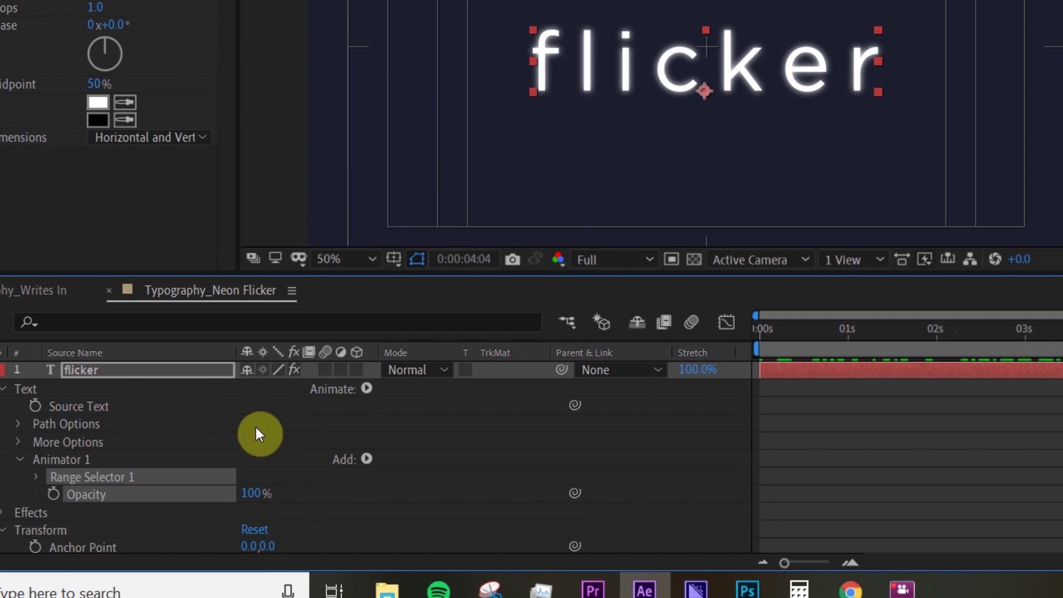
click(284, 462)
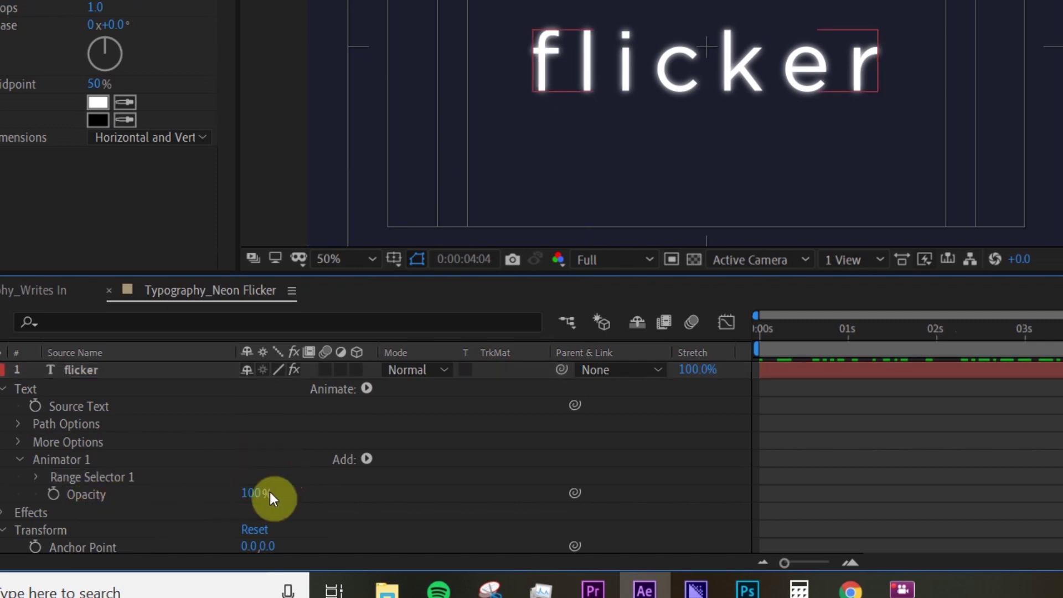
drag(270, 497, 5, 494)
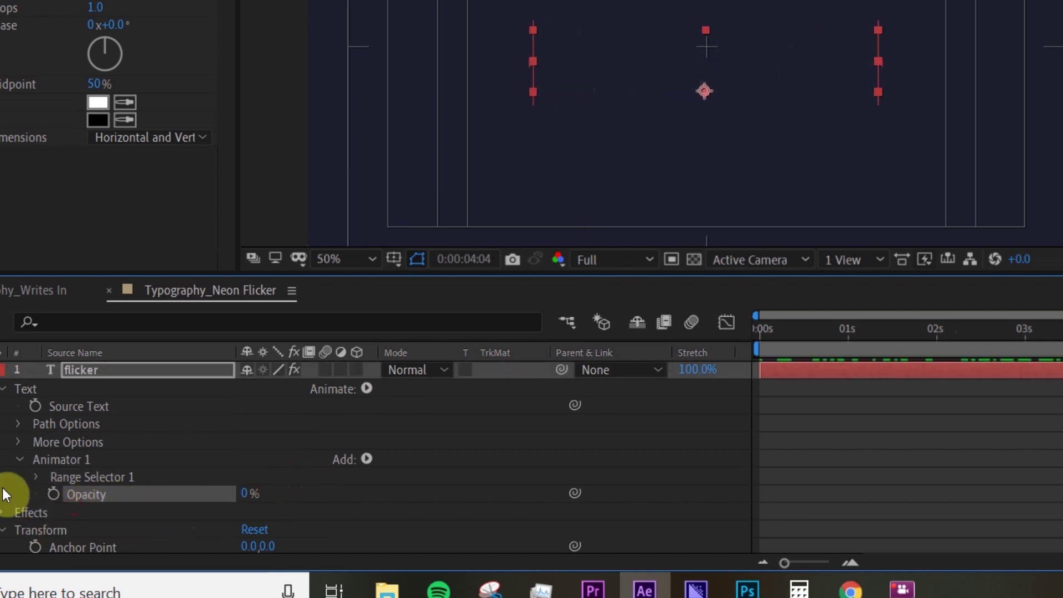
click(90, 505)
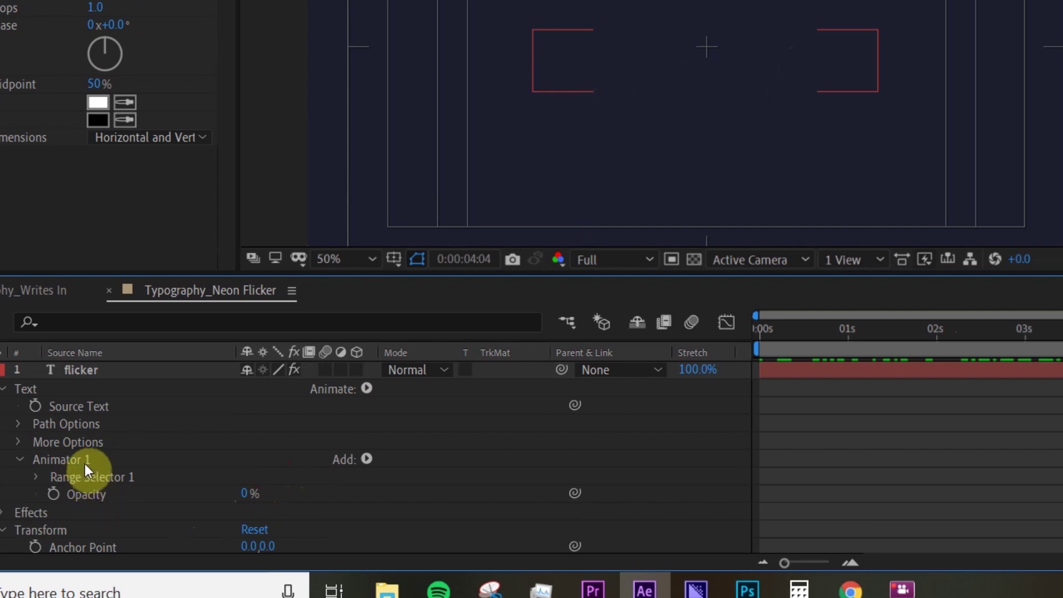
Step: Drive Animator 1's range selector Offset with the expression wiggle(25,50)
click(34, 478)
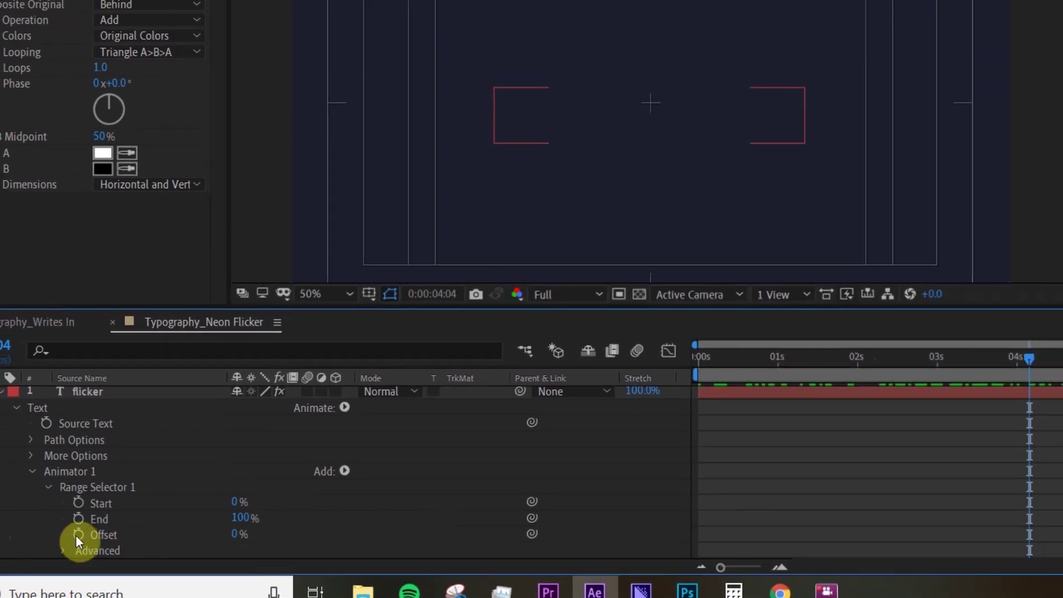
alt+click(79, 535)
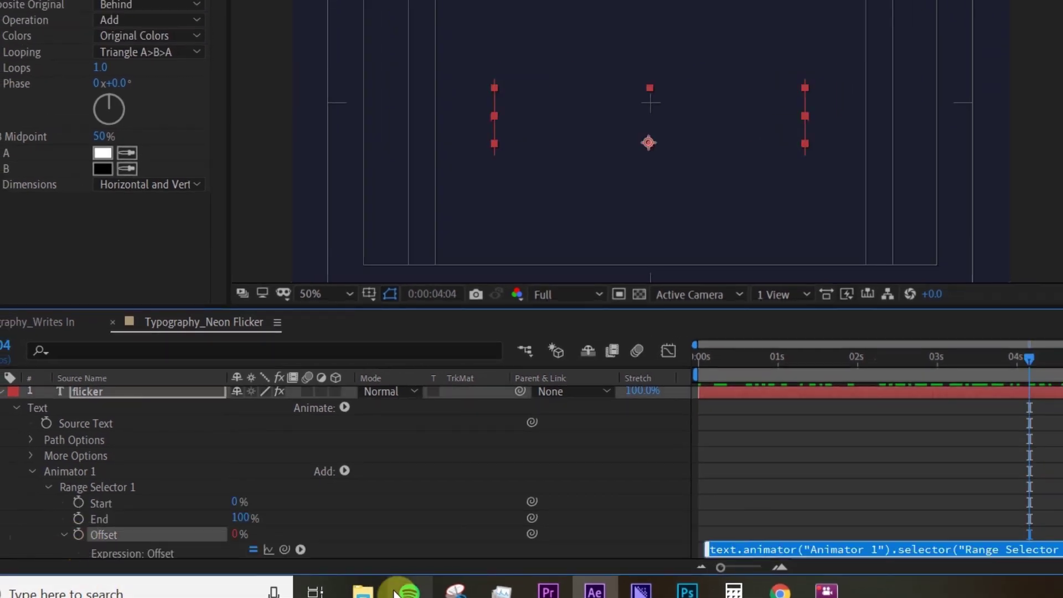
text(wiggle()
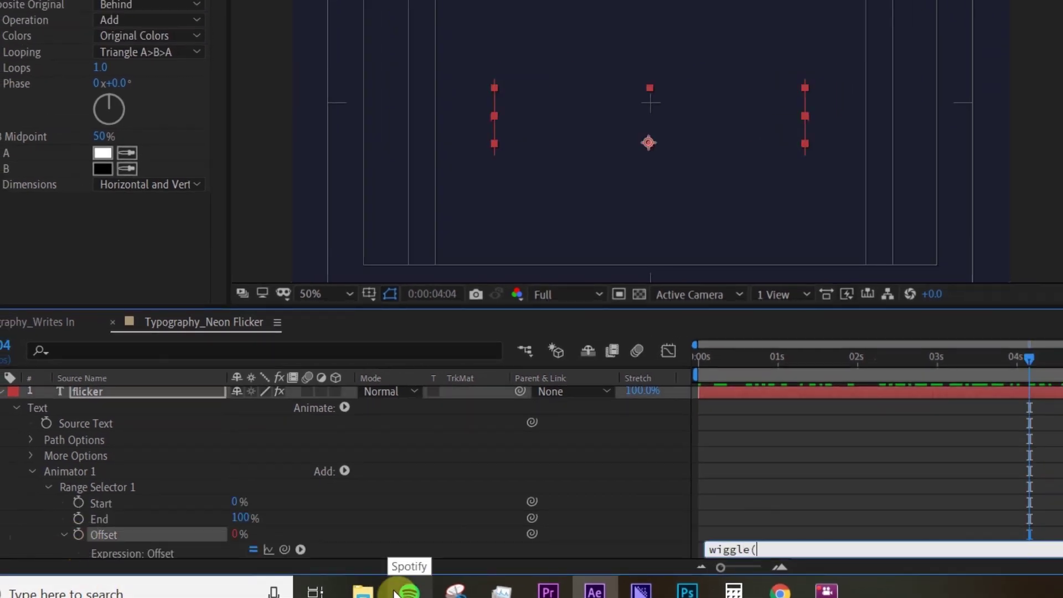
text(25,50)
text())
click(754, 448)
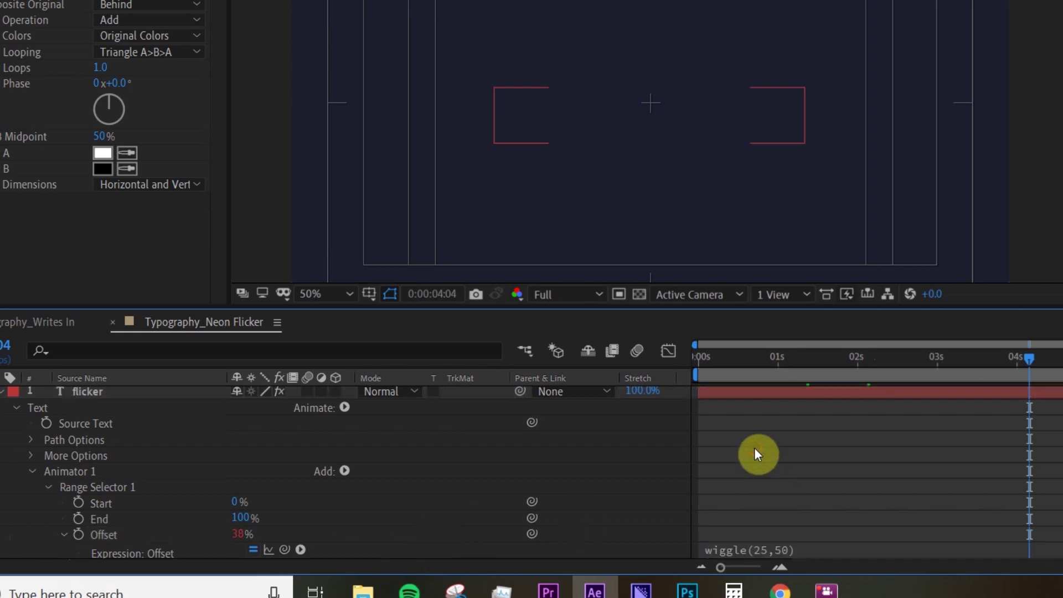
Step: Preview the letter flicker, show the title/action safe guides, and collapse the flicker layer
key(space)
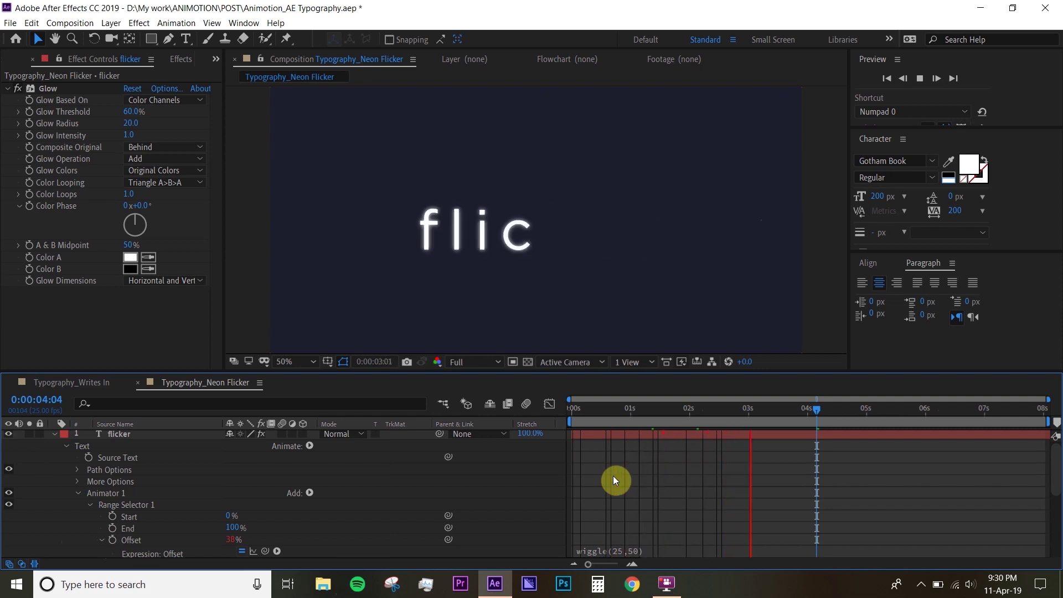
key(space)
key(apostrophe)
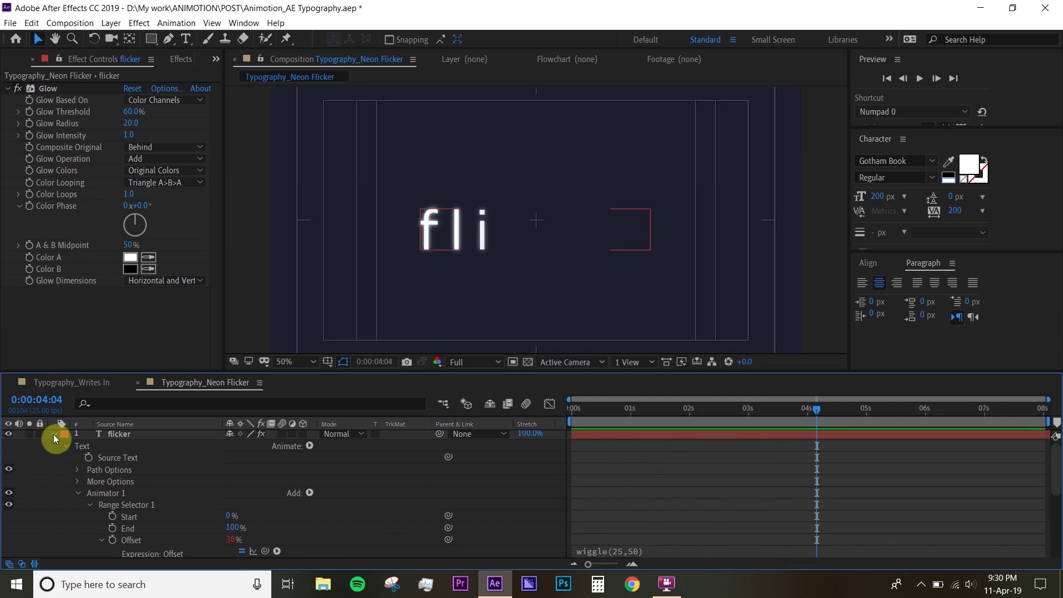
click(53, 434)
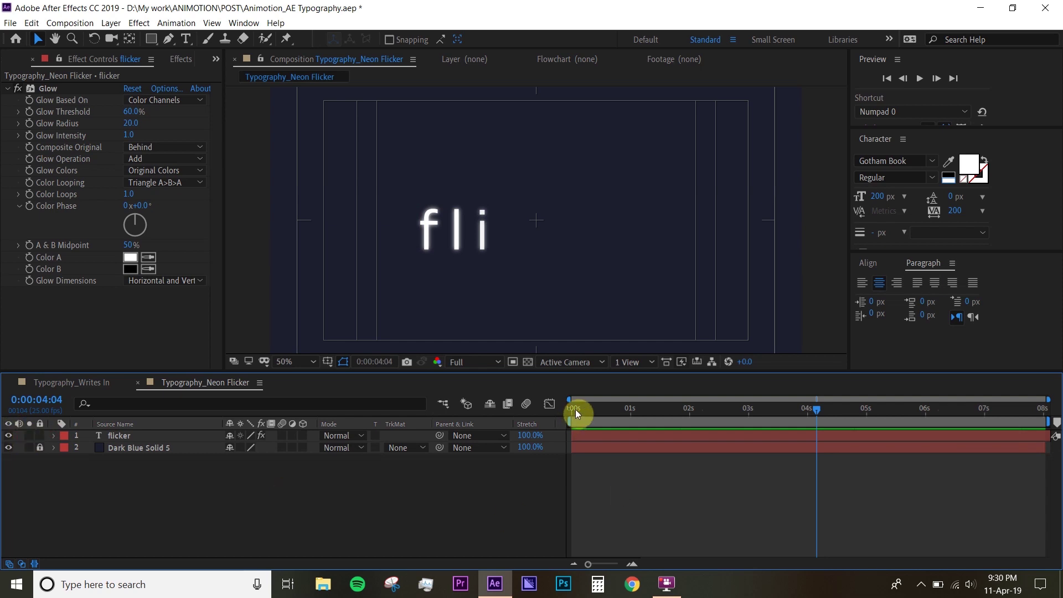
Step: Scrub through the flicker animation and park the playhead at 0:00:02:00
drag(576, 409, 643, 406)
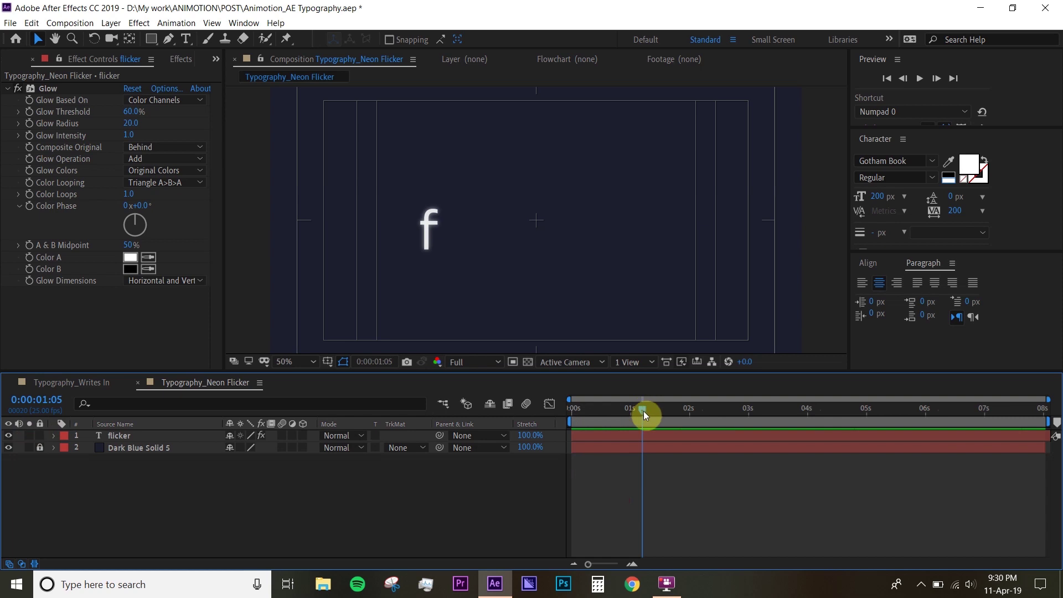
click(583, 409)
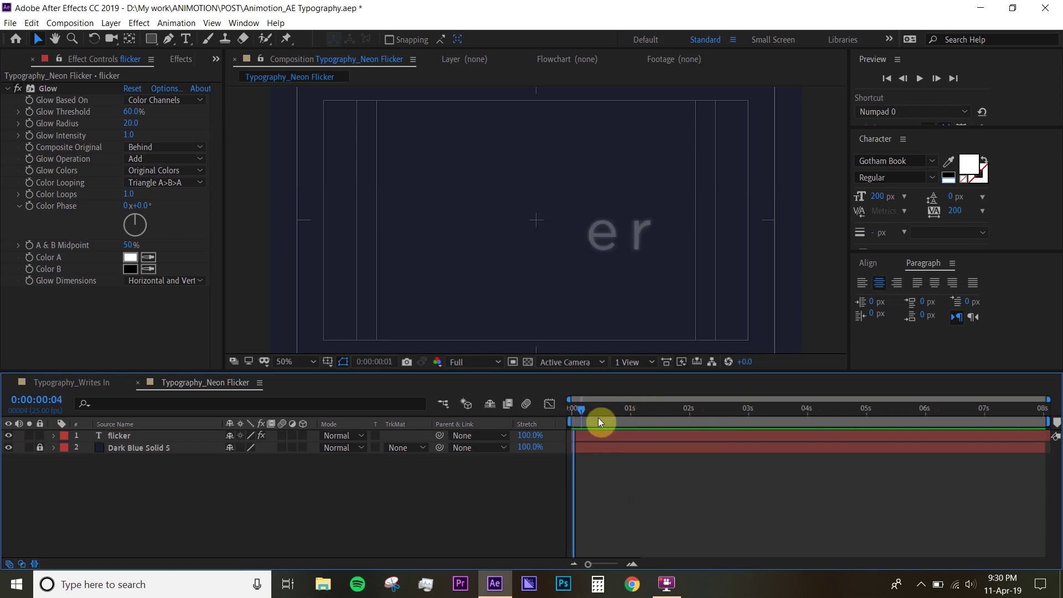
drag(598, 417, 690, 414)
click(675, 434)
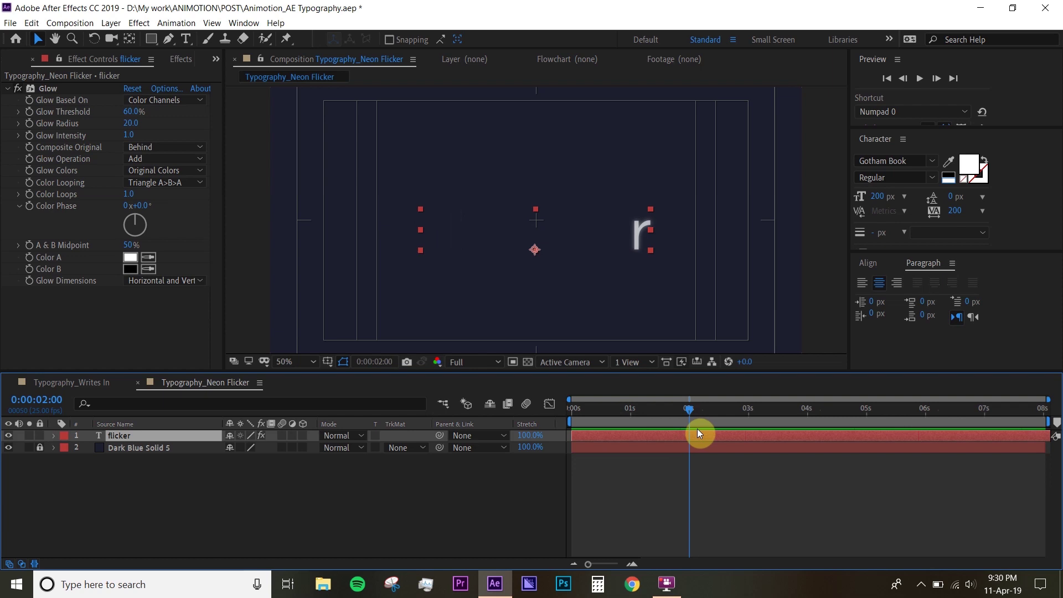
Step: Split the flicker layer at 2, 5 and 6 seconds into flicker through flicker 4
key(ctrl+shift+d)
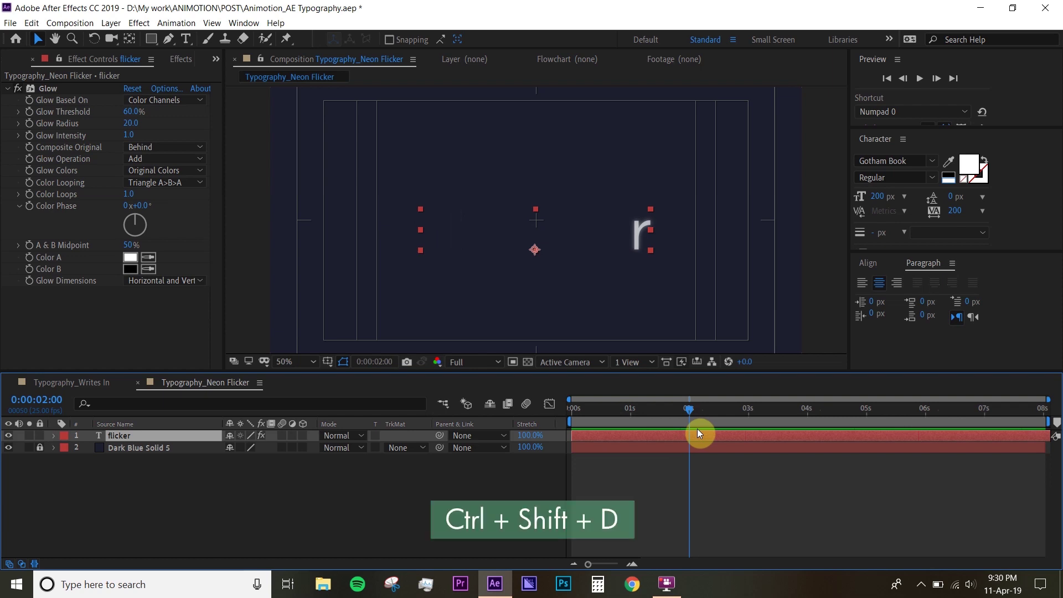
key(ctrl+shift+d)
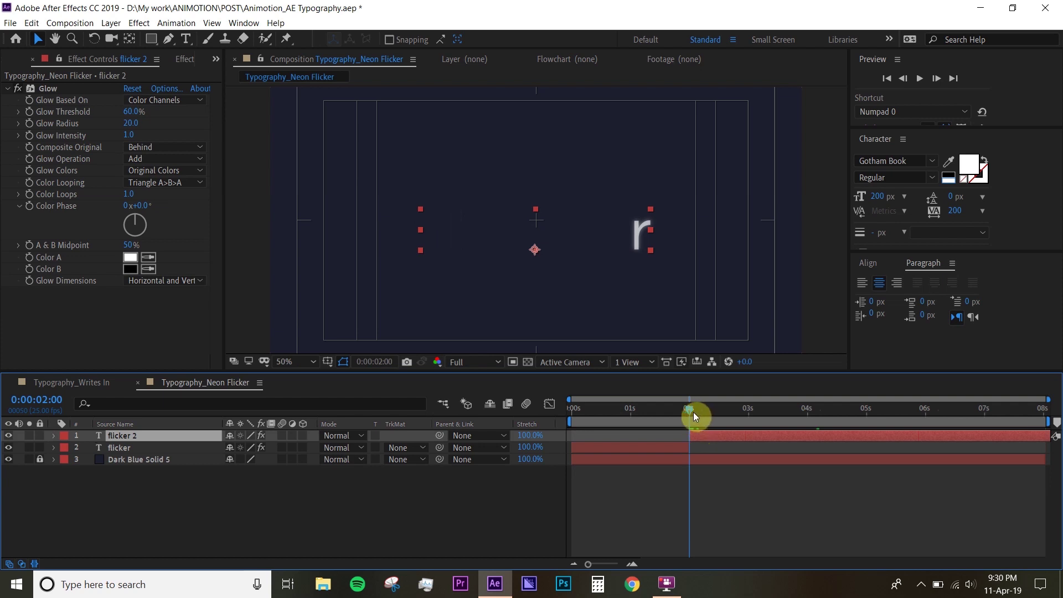
mouse_move(693, 413)
mouse_down()
mouse_move(802, 427)
mouse_move(871, 415)
mouse_up()
key(ctrl+shift+d)
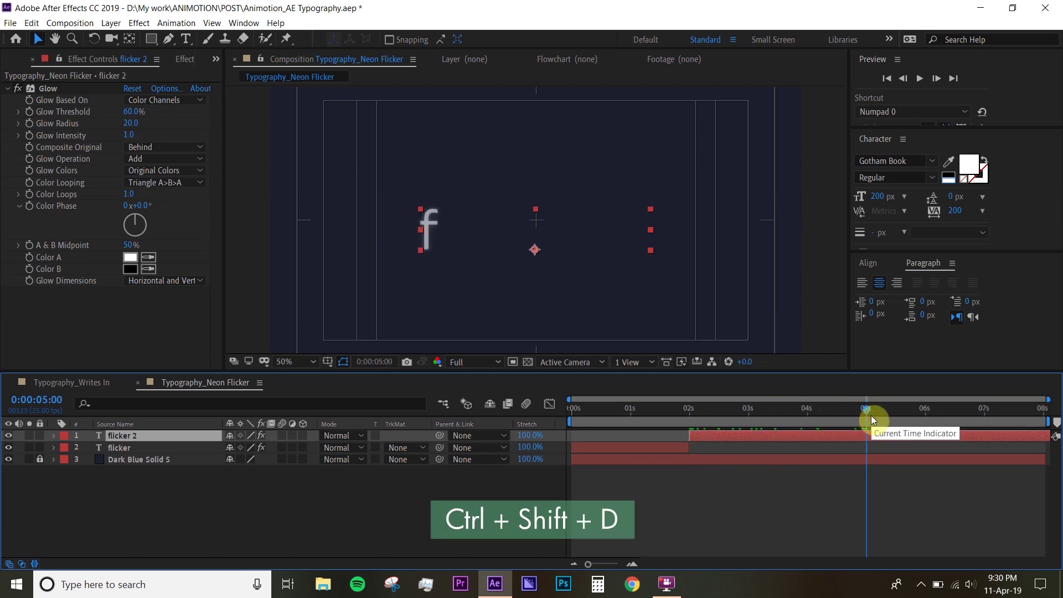
key(ctrl+shift+d)
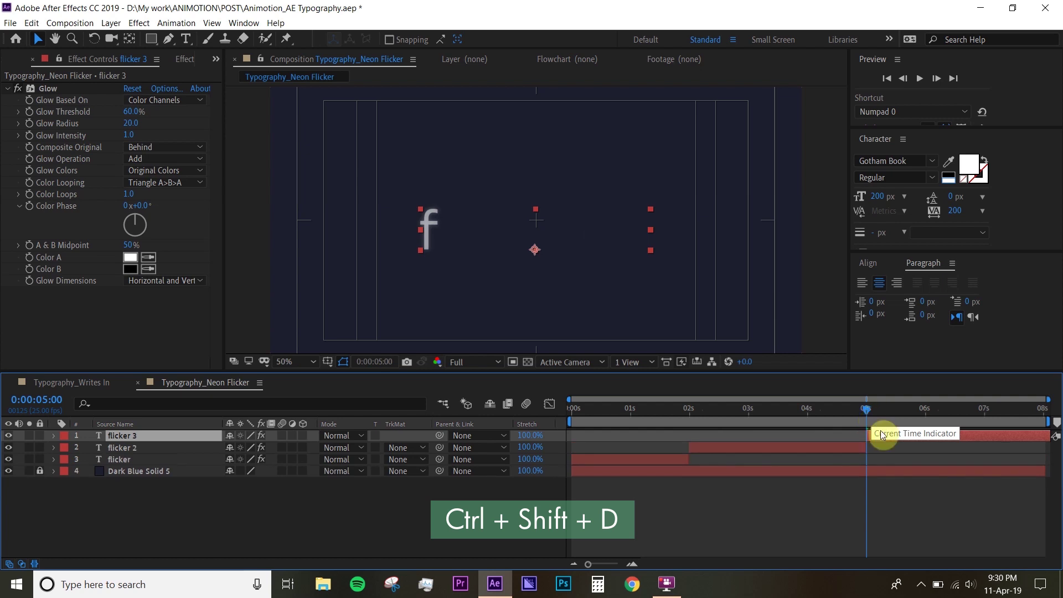
mouse_move(868, 412)
mouse_down()
mouse_move(895, 410)
mouse_move(928, 430)
mouse_up()
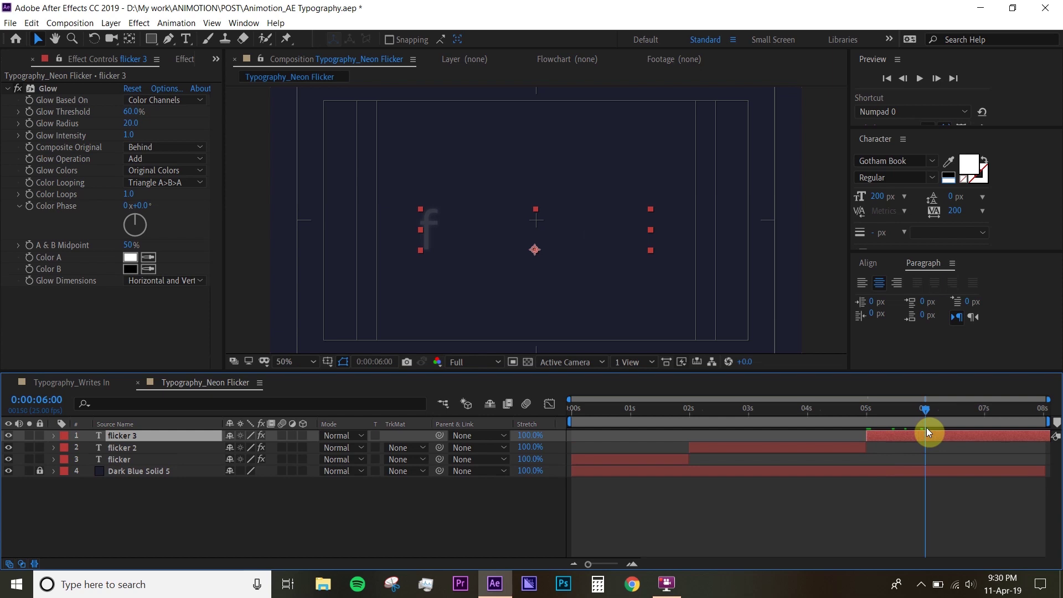
key(ctrl+shift+d)
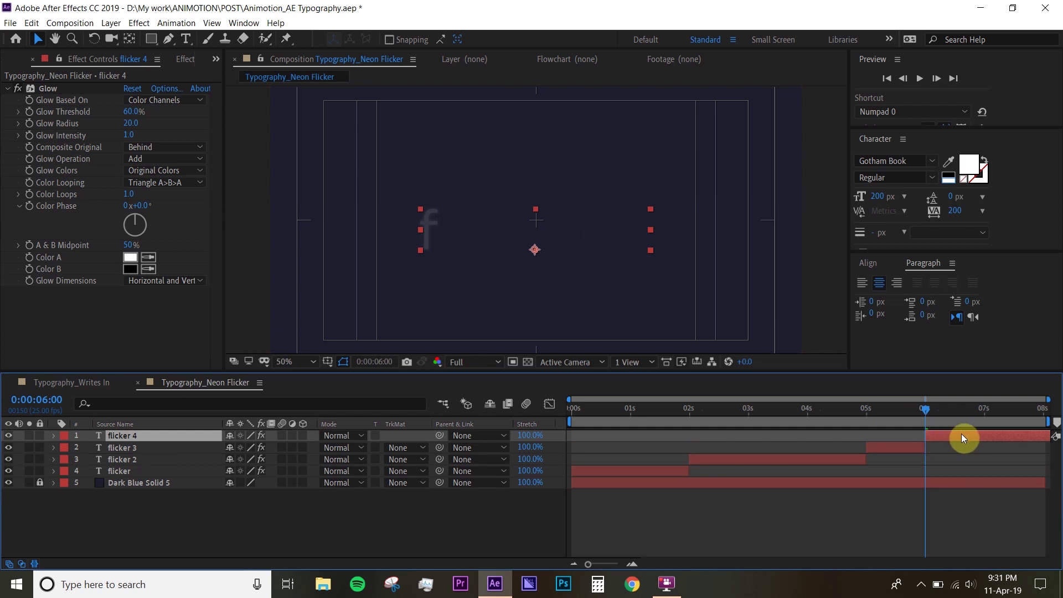
Step: Undo the flicker 4 split and trim flicker 3's out-point to 6 s, spanning 5–6 s
key(ctrl+z)
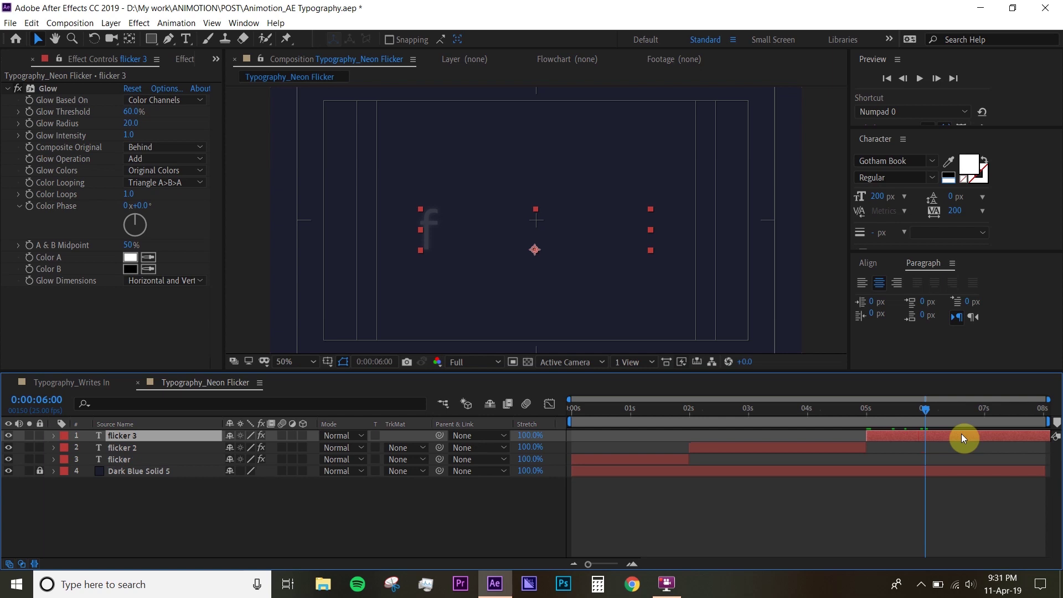
key(alt+bracketright)
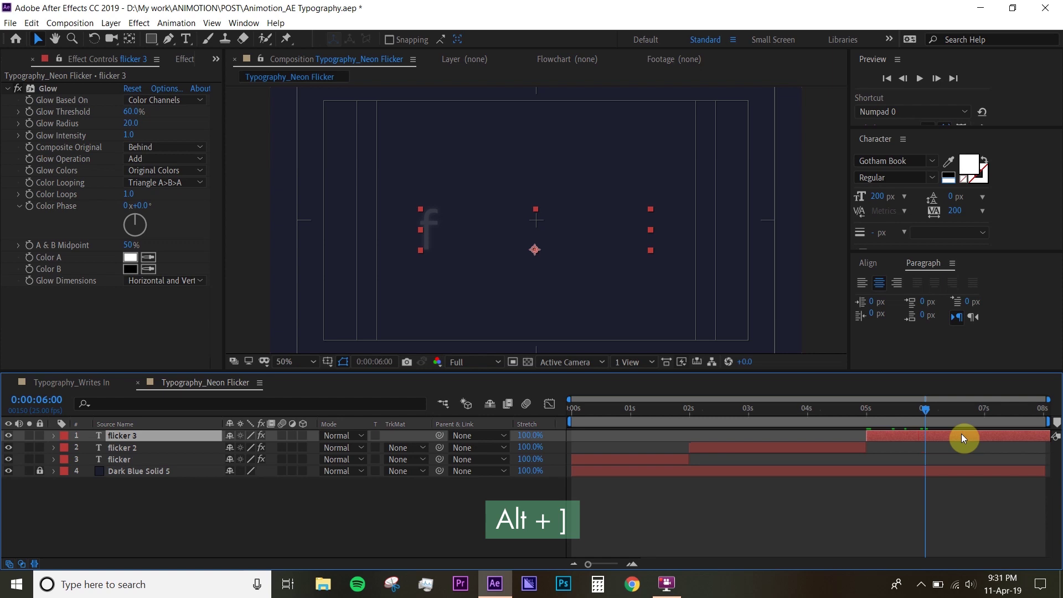
key(alt+bracketright)
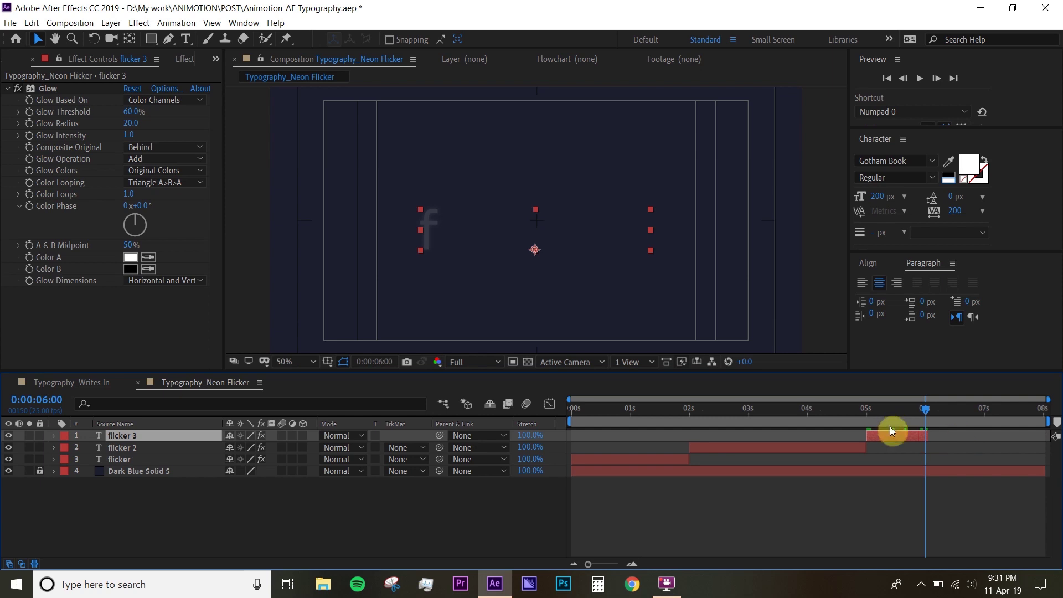
Step: At 3:24, delete flicker 2's Animator 1 and remove its Opacity wiggle expression
click(804, 409)
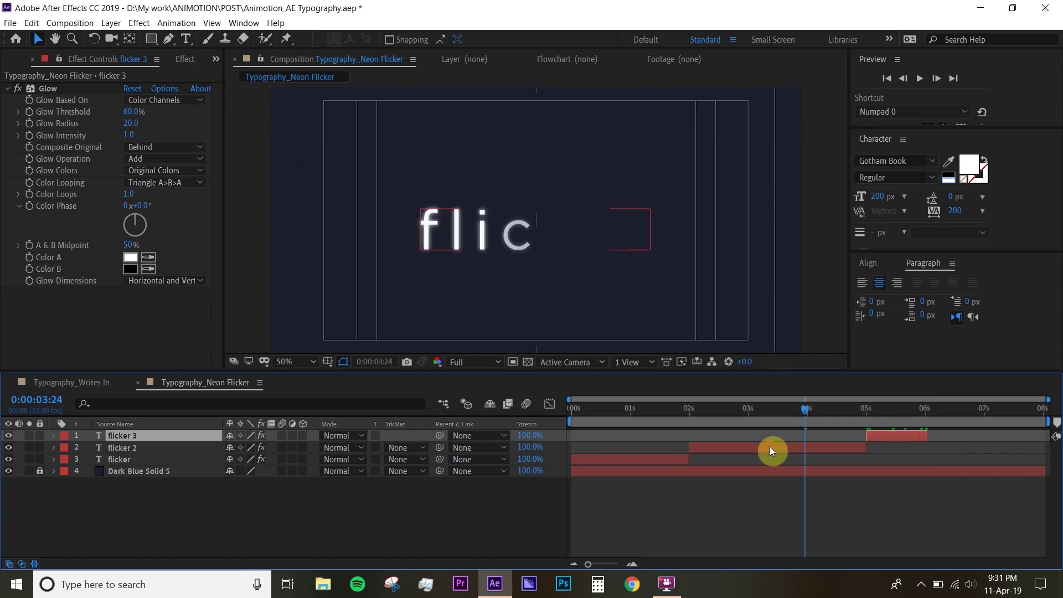
click(772, 451)
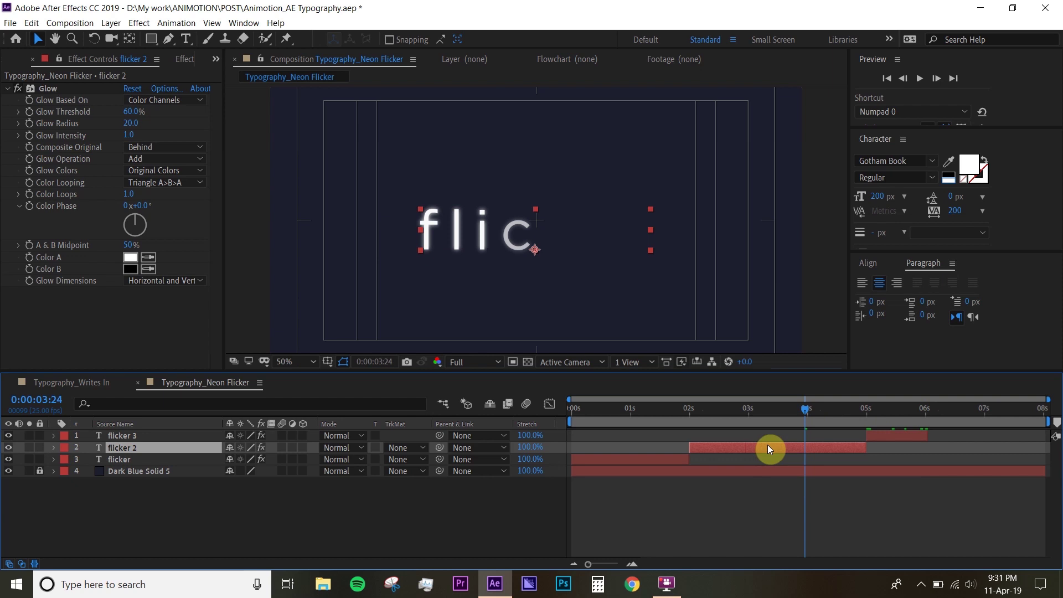
key(u)
key(u)
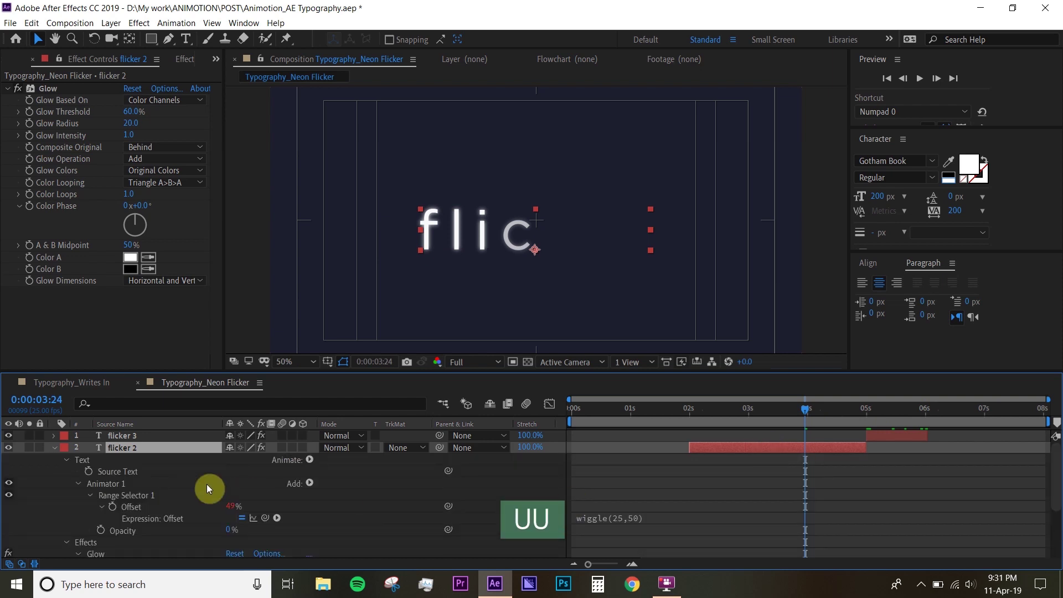
click(120, 483)
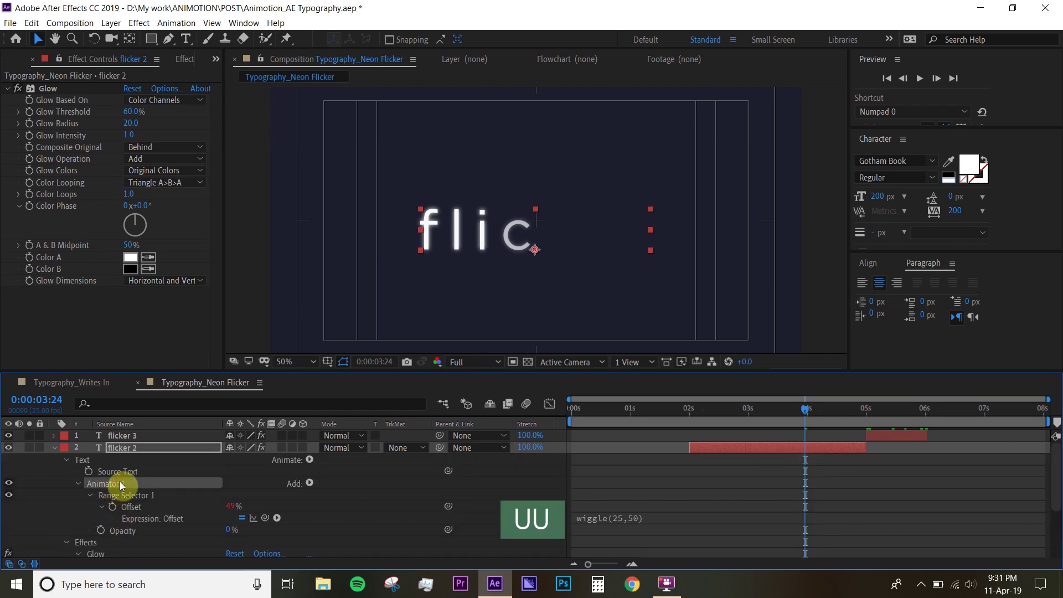
key(Delete)
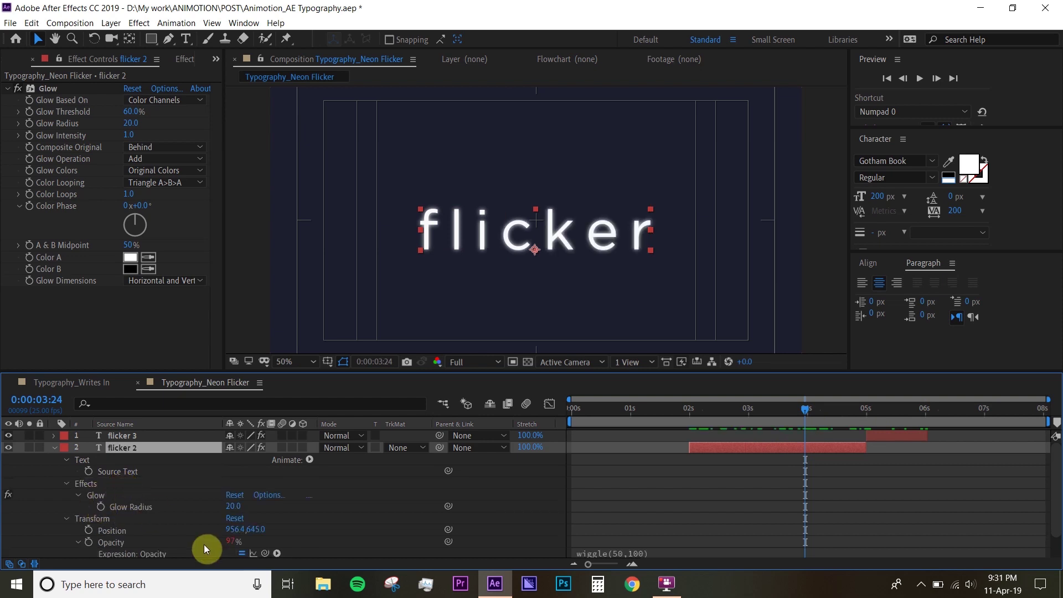
scroll(58, 536, down, 2)
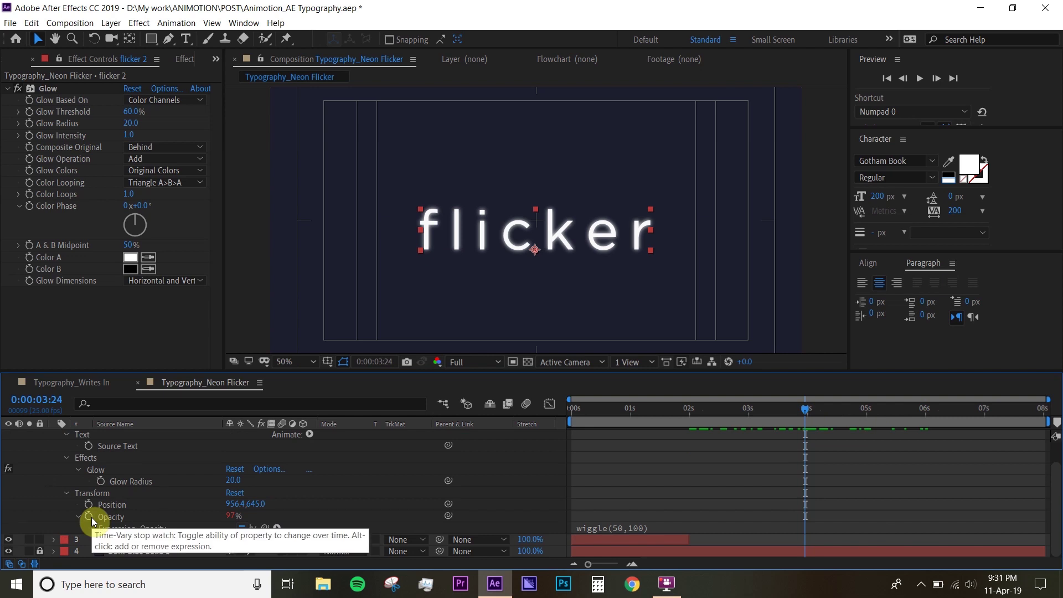
alt+click(89, 516)
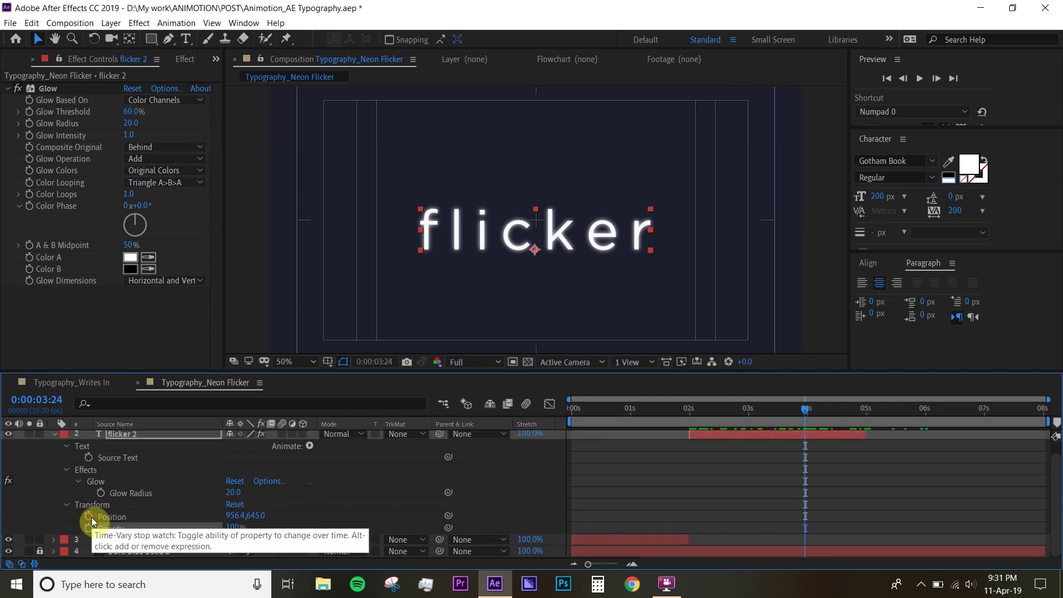
click(649, 506)
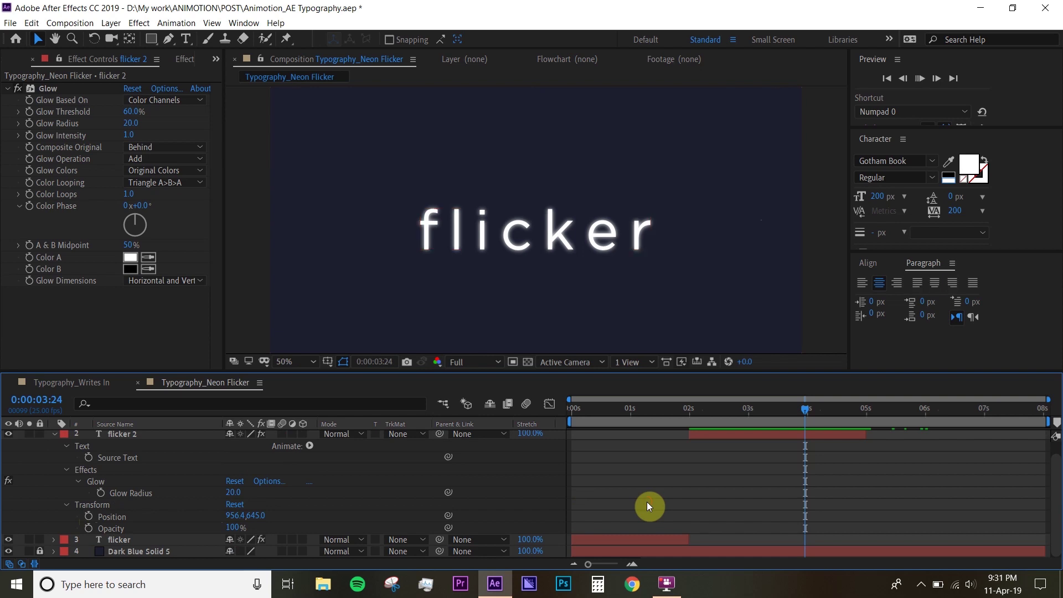
Step: Play back the Typography_Neon Flicker composition from the start to check the flicker-in
key(space)
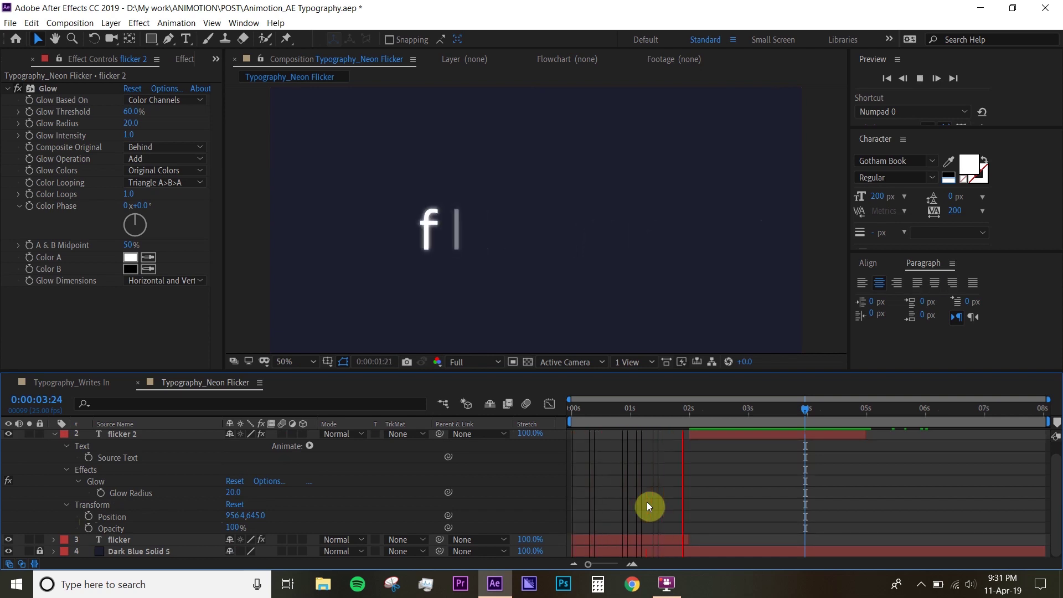